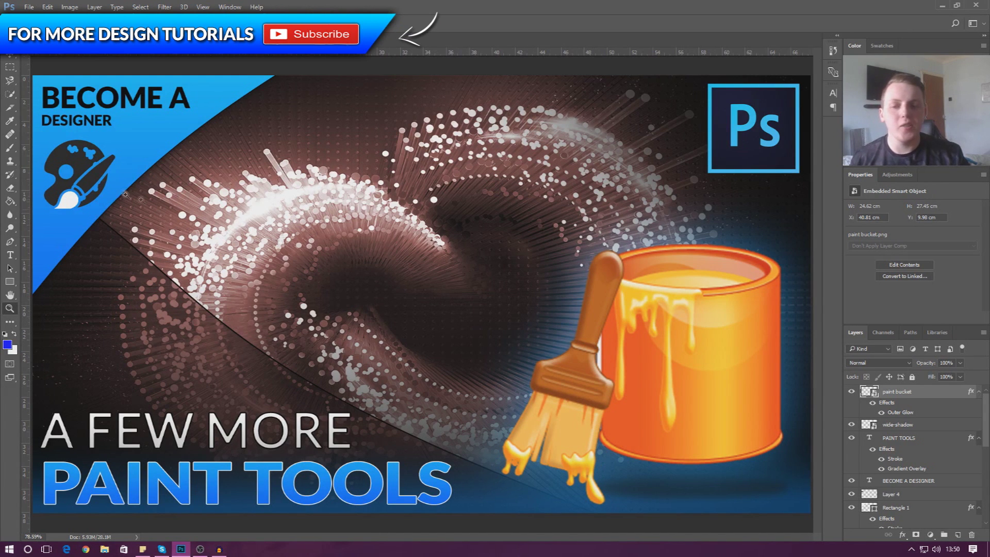
click(13, 150)
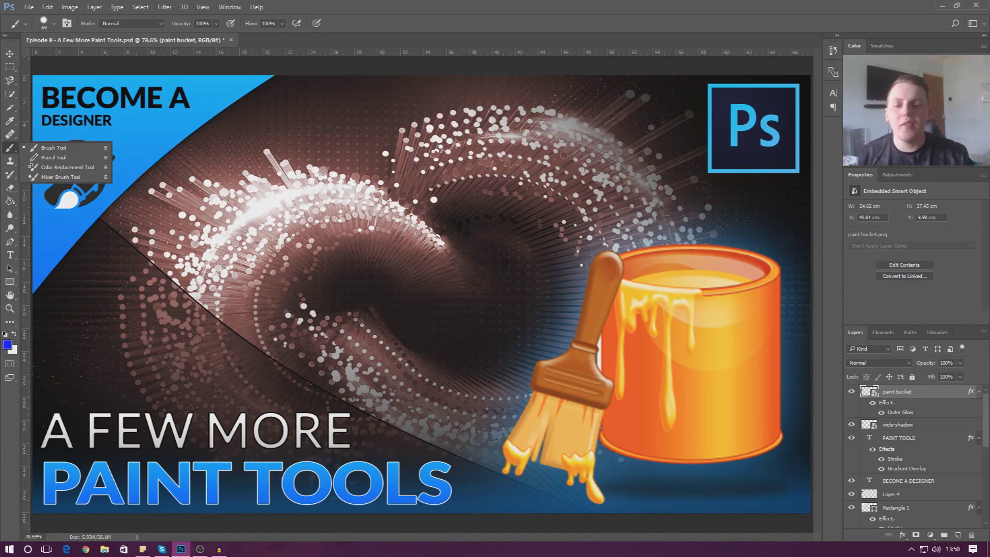
click(11, 189)
click(11, 189)
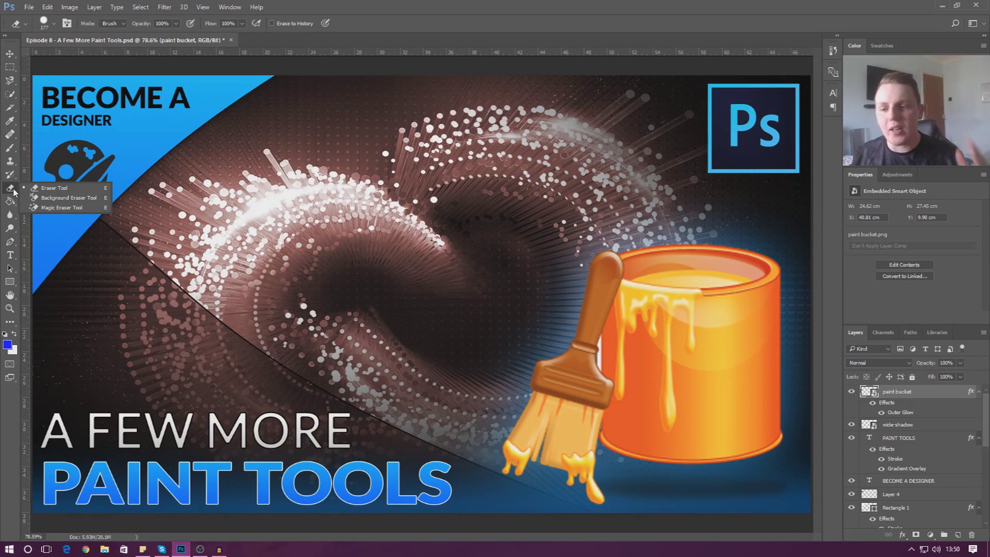
Step: Create a new 1920 x 1080 pixel document at 72 pixels/inch in RGB Color with a white background
click(23, 7)
click(36, 15)
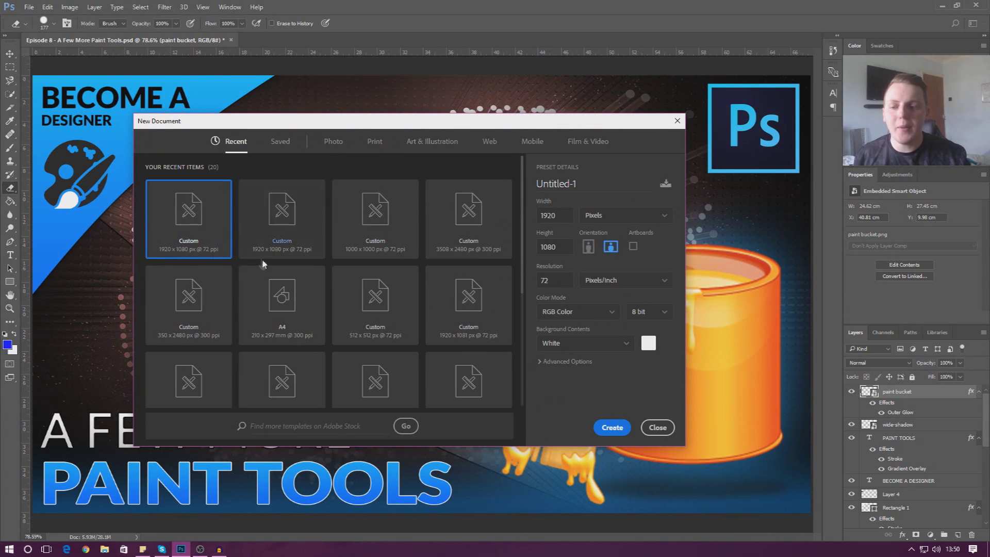
click(612, 427)
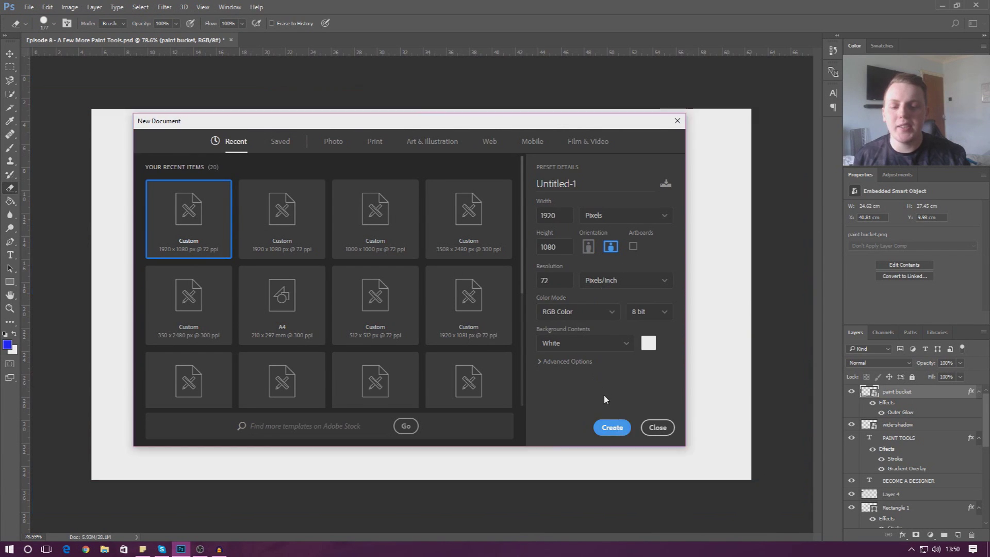
Step: Set the Brush tool size to 40 px and paint a large looping blue scribble across the white canvas
click(10, 148)
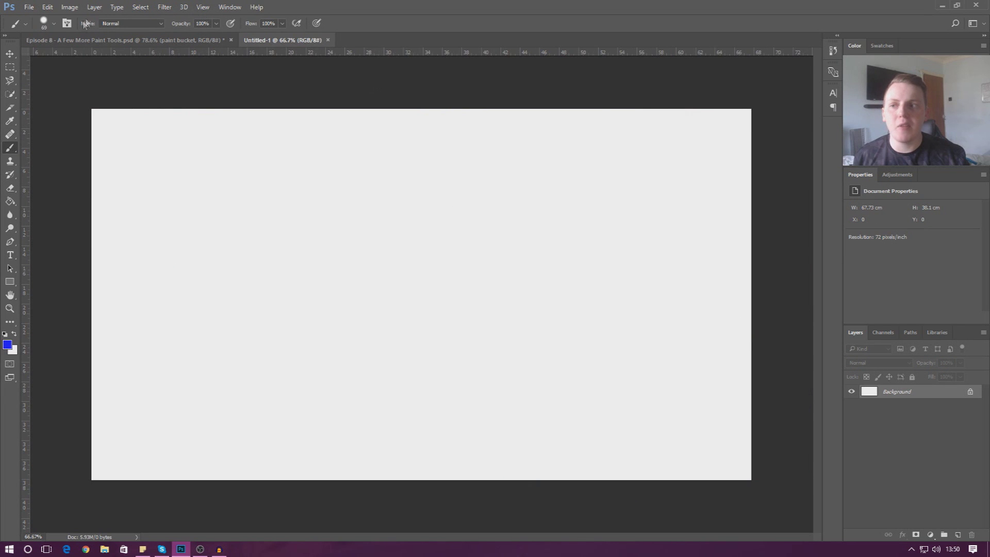
click(53, 23)
drag(74, 57, 71, 57)
mouse_move(565, 183)
mouse_down()
mouse_move(348, 191)
mouse_move(306, 251)
mouse_move(561, 400)
mouse_move(321, 405)
mouse_move(370, 348)
mouse_move(594, 332)
mouse_move(427, 261)
mouse_move(237, 209)
mouse_move(271, 175)
mouse_move(438, 347)
mouse_move(492, 343)
mouse_move(513, 295)
mouse_move(509, 271)
mouse_up()
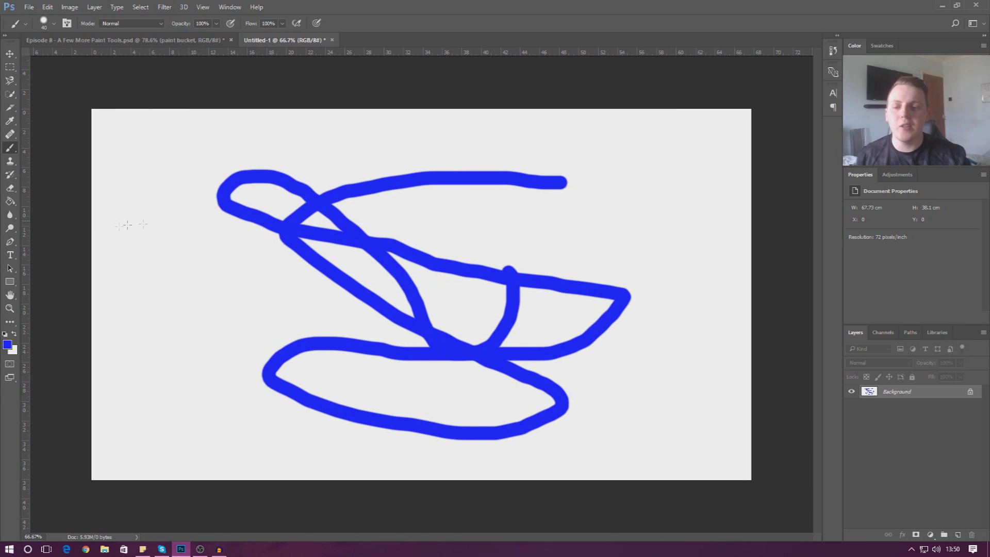
Step: Erase parts of the blue scribble's upper strokes and the lower loop's outer edge on the Background layer with the Eraser tool
click(16, 191)
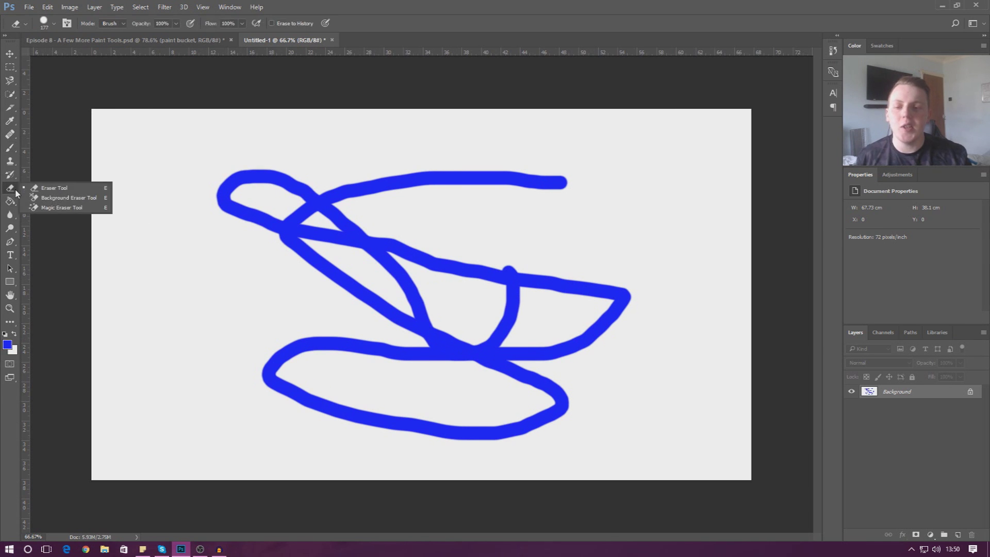
click(55, 189)
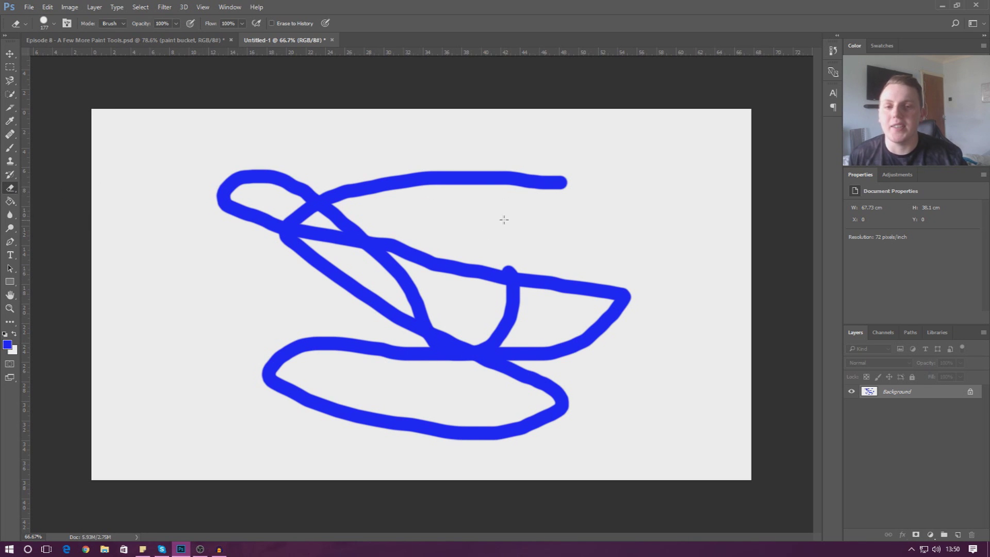
mouse_move(597, 182)
mouse_down()
mouse_move(462, 178)
mouse_move(382, 191)
mouse_move(213, 253)
mouse_up()
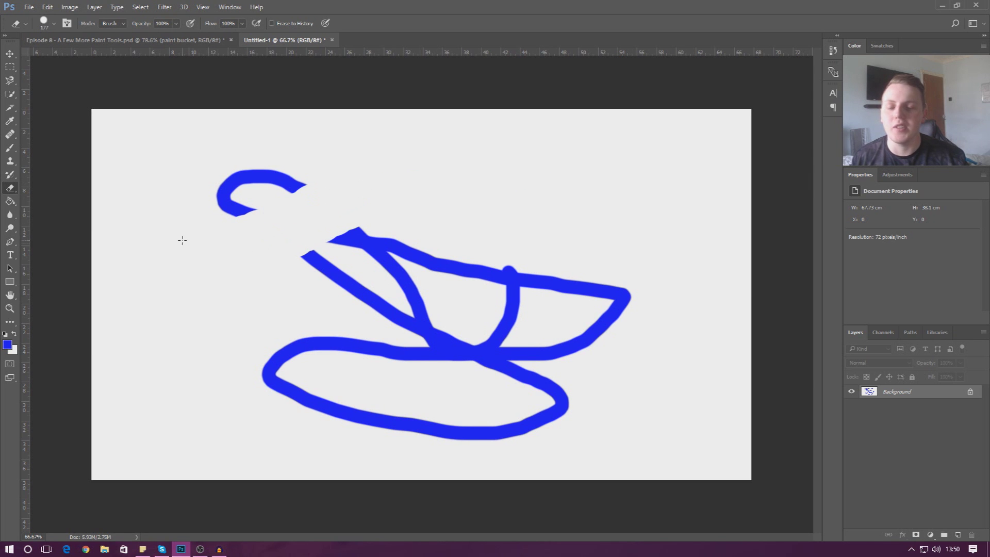
mouse_move(244, 311)
mouse_down()
mouse_move(250, 337)
mouse_move(235, 370)
mouse_up()
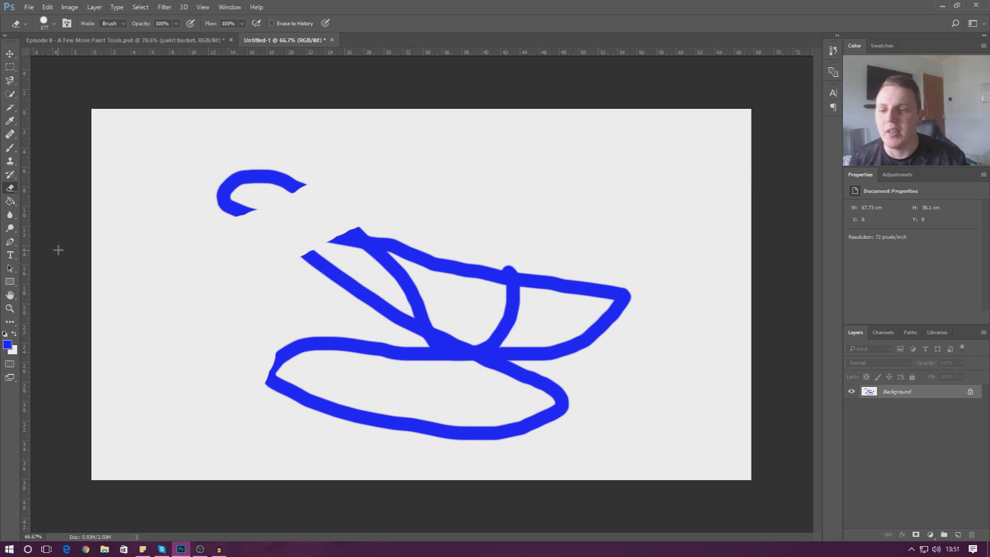
Step: Add a new empty layer and paint overlapping freehand blue loops on it with the Brush tool
right_click(11, 192)
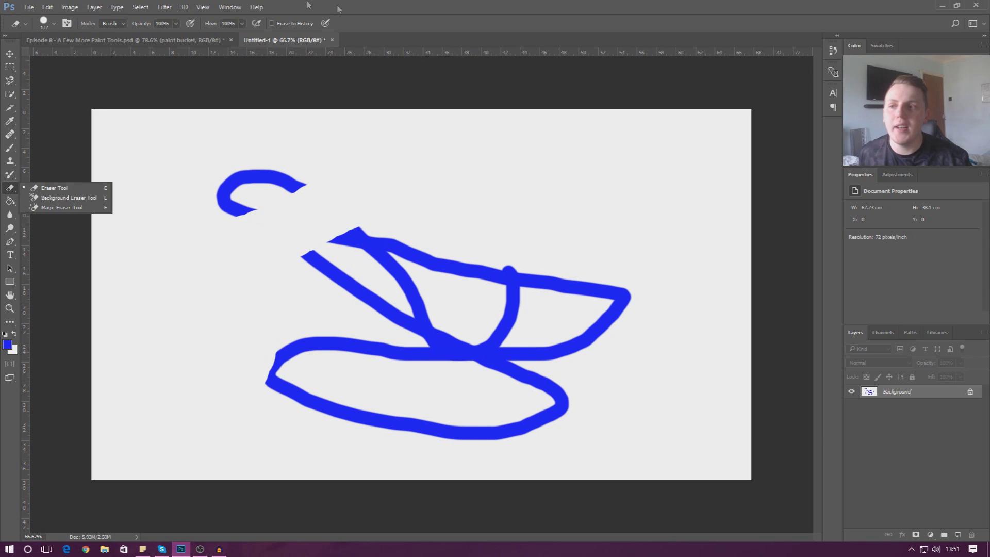
click(94, 7)
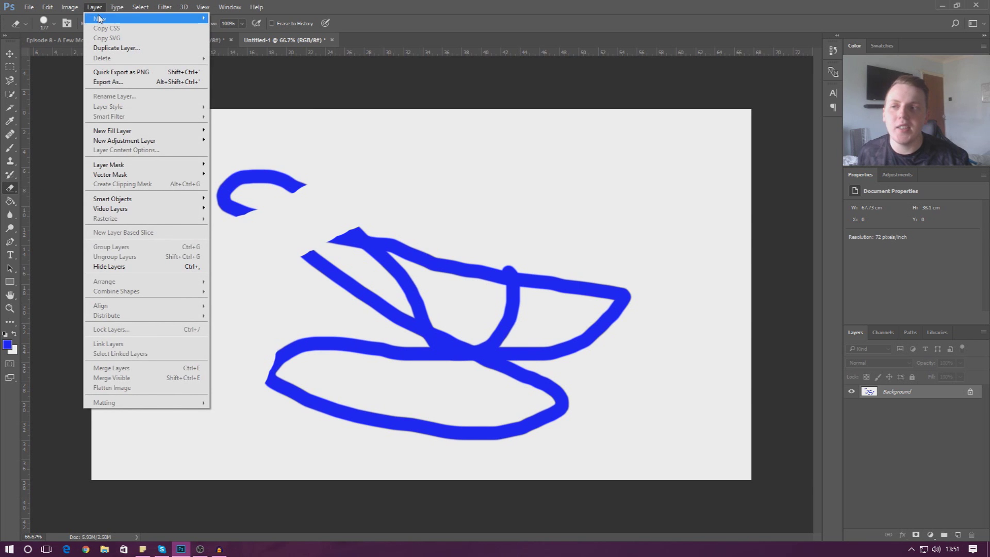
mouse_move(101, 19)
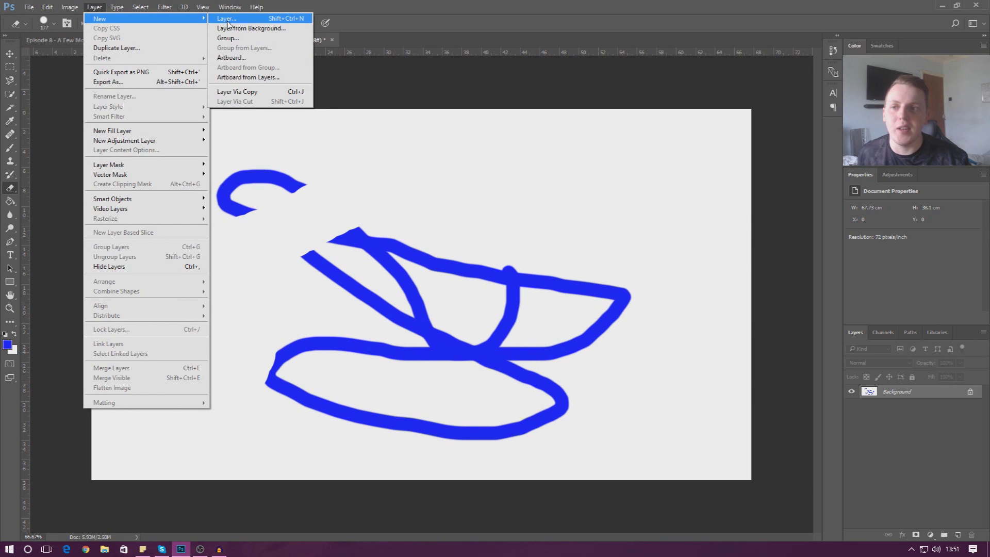
click(227, 24)
key(Return)
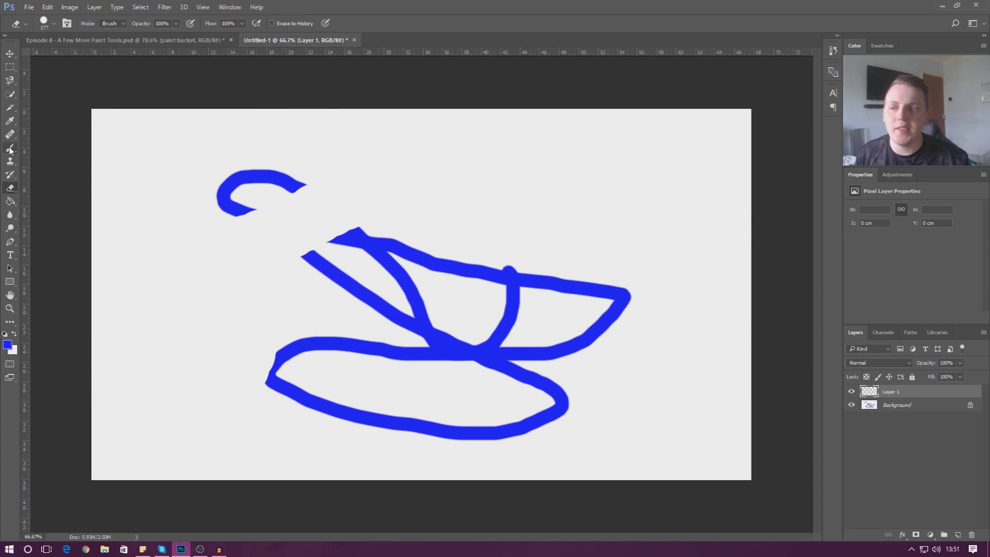
click(10, 148)
mouse_move(426, 202)
mouse_down()
mouse_move(255, 233)
mouse_move(286, 311)
mouse_move(574, 211)
mouse_move(321, 312)
mouse_move(340, 503)
mouse_move(561, 280)
mouse_move(614, 417)
mouse_up()
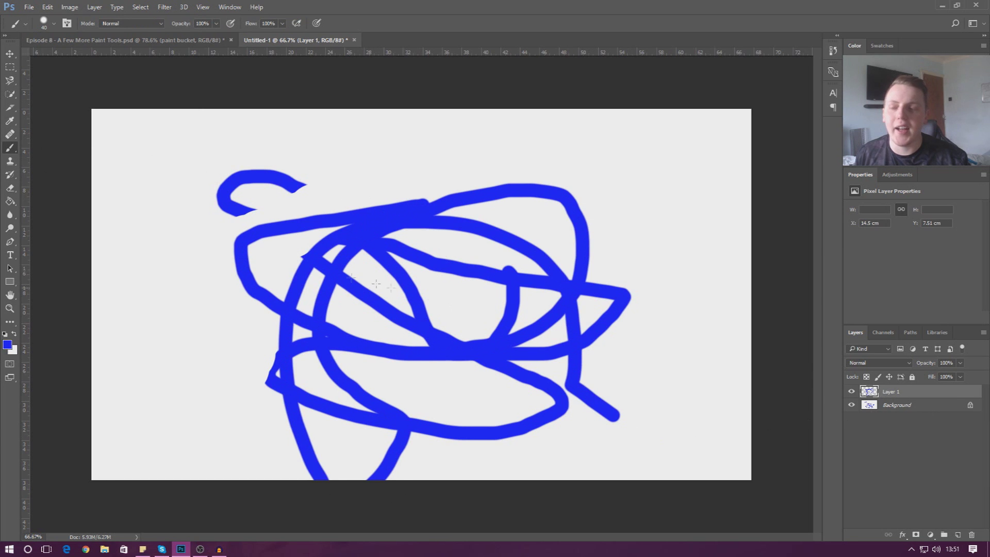
Step: Erase all the blue brush strokes on Layer 1 with the Eraser tool
mouse_move(10, 188)
mouse_down()
mouse_move(72, 196)
mouse_move(55, 188)
mouse_up()
mouse_move(562, 206)
mouse_down()
mouse_move(544, 221)
mouse_move(106, 226)
mouse_move(326, 301)
mouse_move(575, 332)
mouse_move(438, 195)
mouse_move(569, 205)
mouse_up()
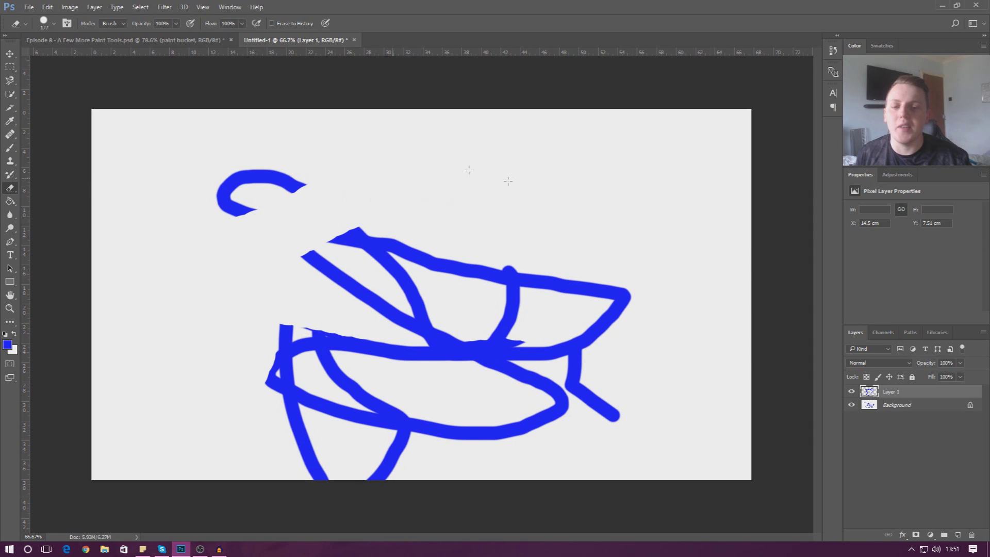
mouse_move(300, 277)
mouse_down()
mouse_move(622, 324)
mouse_move(578, 380)
mouse_move(615, 414)
mouse_move(273, 401)
mouse_move(304, 451)
mouse_move(193, 401)
mouse_move(357, 382)
mouse_up()
drag(367, 503, 283, 466)
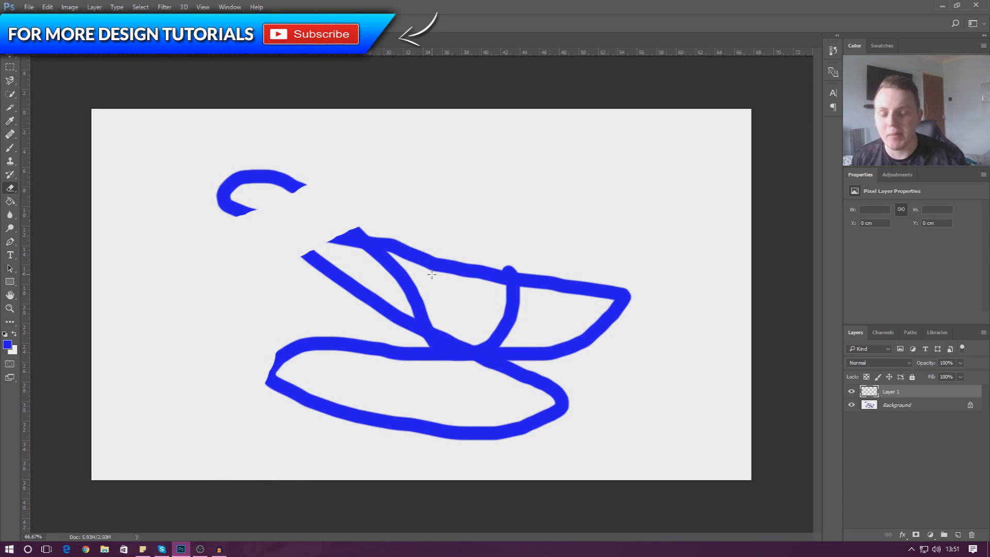
Step: Add the text HELLO above the blue scribble on the canvas and colour it black
right_click(908, 390)
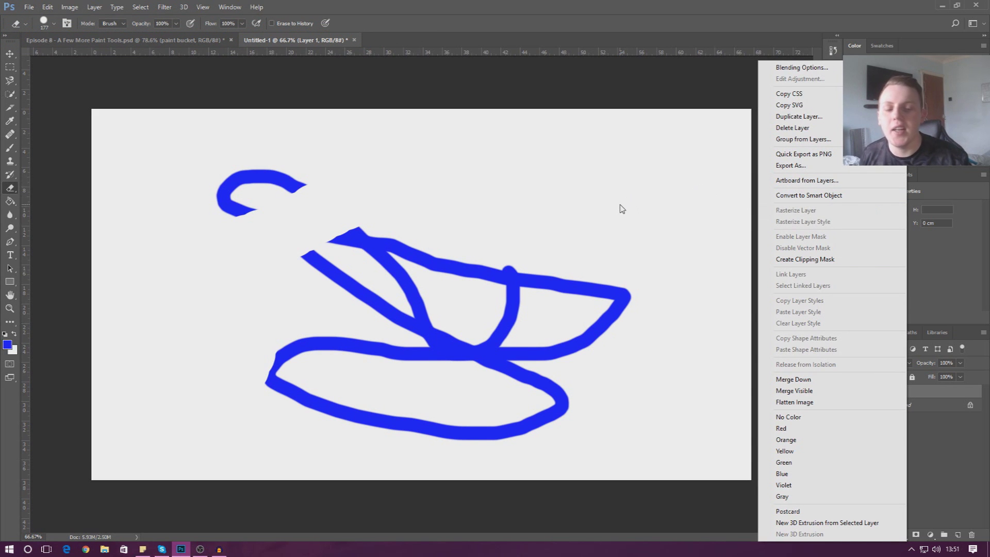
click(10, 267)
click(10, 255)
click(400, 165)
text(Hiya)
key(ctrl+a)
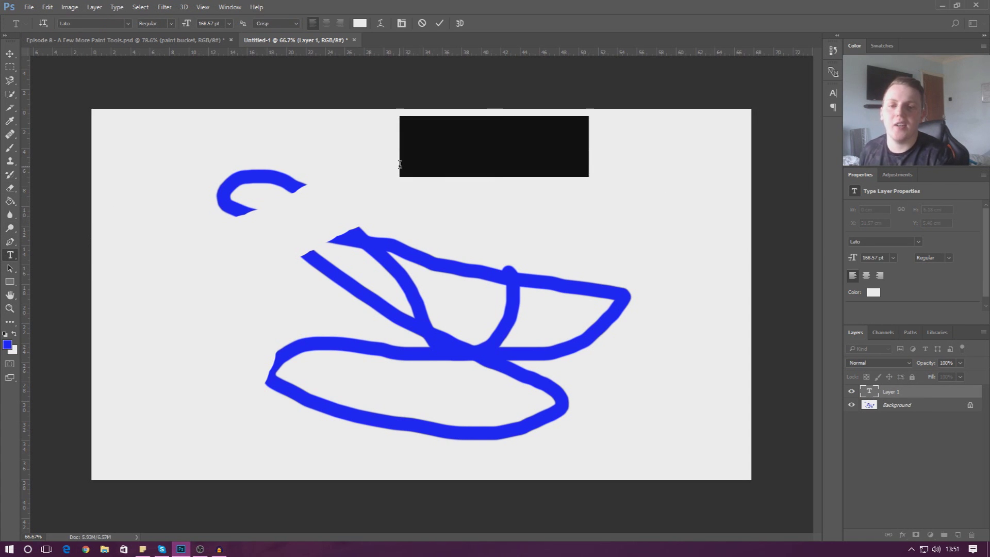
click(360, 23)
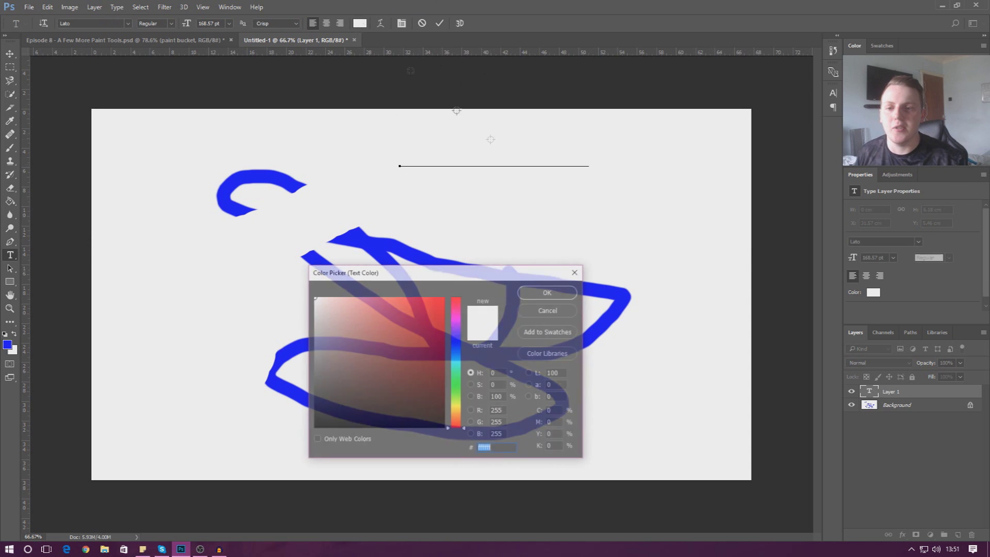
click(331, 424)
click(547, 289)
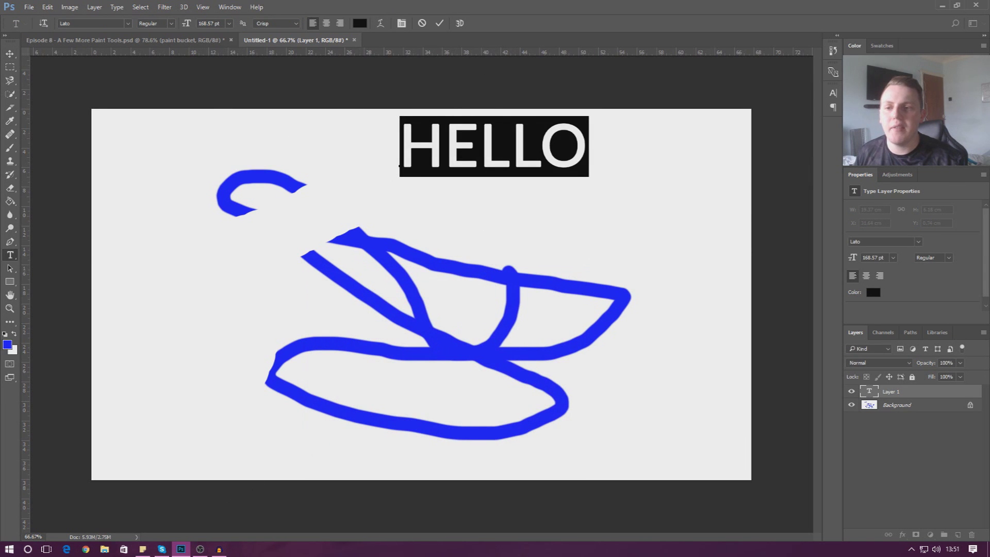
click(9, 53)
Step: Rasterize the HELLO text layer and rub out all of its letters with the Eraser tool
click(10, 187)
click(508, 161)
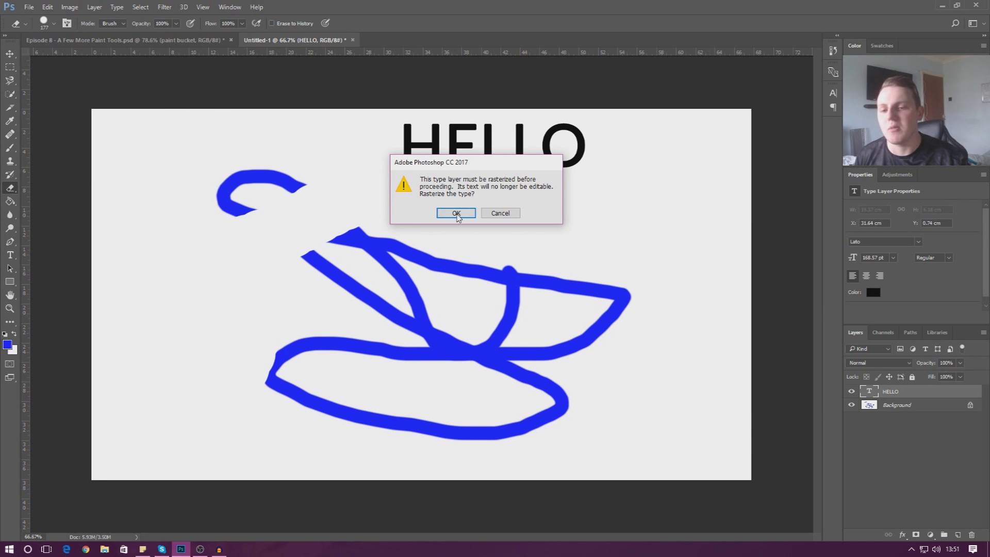
click(456, 213)
mouse_move(386, 178)
mouse_down()
mouse_move(605, 182)
mouse_move(404, 156)
mouse_move(635, 154)
mouse_up()
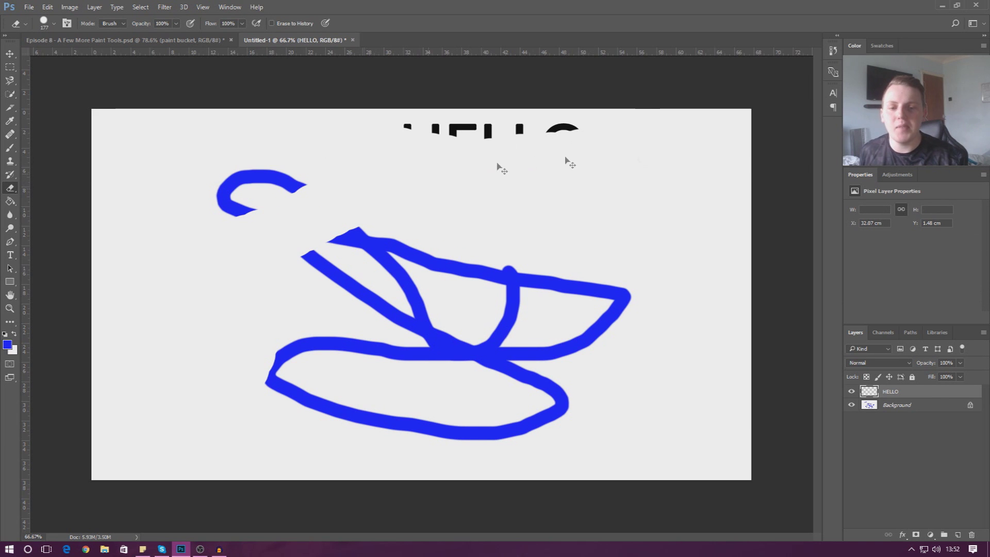
mouse_move(450, 106)
mouse_down()
mouse_move(442, 101)
mouse_move(434, 137)
mouse_move(470, 138)
mouse_up()
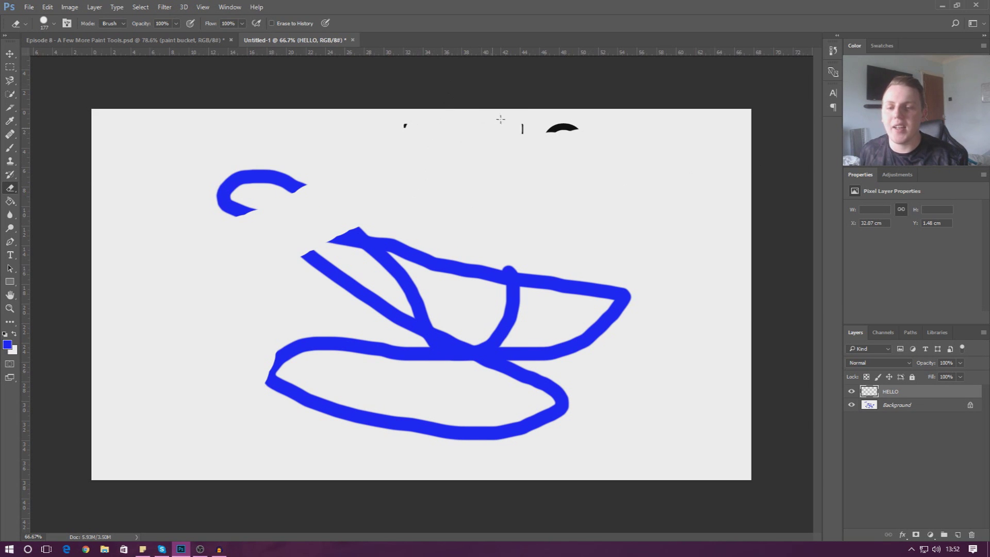
drag(557, 137, 570, 128)
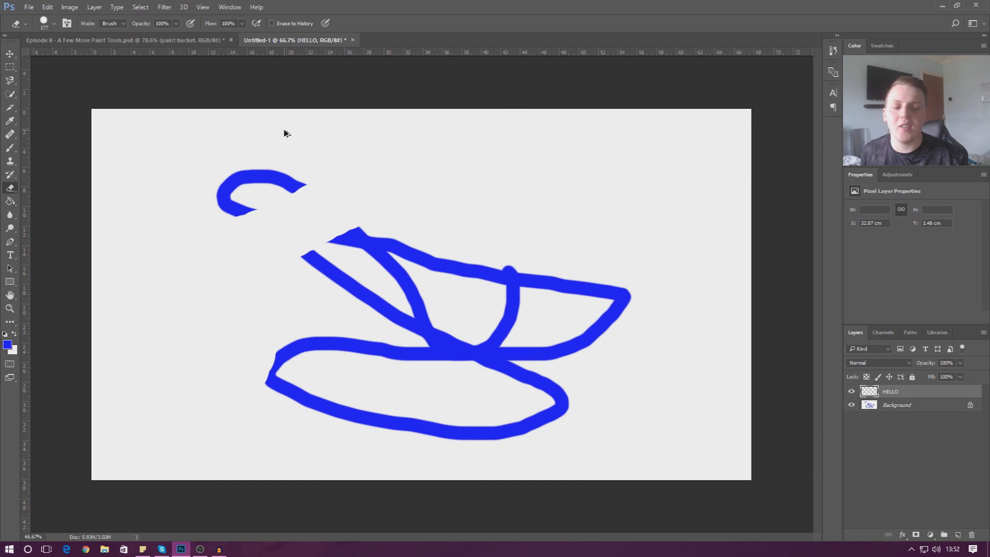
Step: Step back through the text, layer and eraser edits to restore the original blue scribble on the Background layer
key(ctrl+alt+z)
key(ctrl+alt+z)
key(ctrl+alt+z)
key(ctrl+alt+z)
key(ctrl+alt+z)
key(ctrl+alt+z)
key(ctrl+alt+z)
key(ctrl+alt+z)
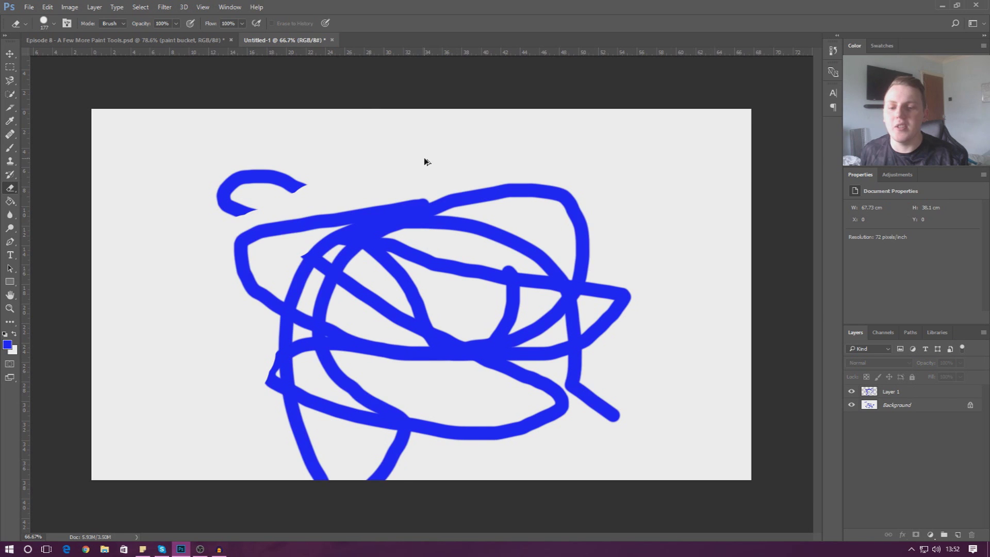
key(shift+ctrl+z)
key(ctrl+alt+z)
key(ctrl+alt+z)
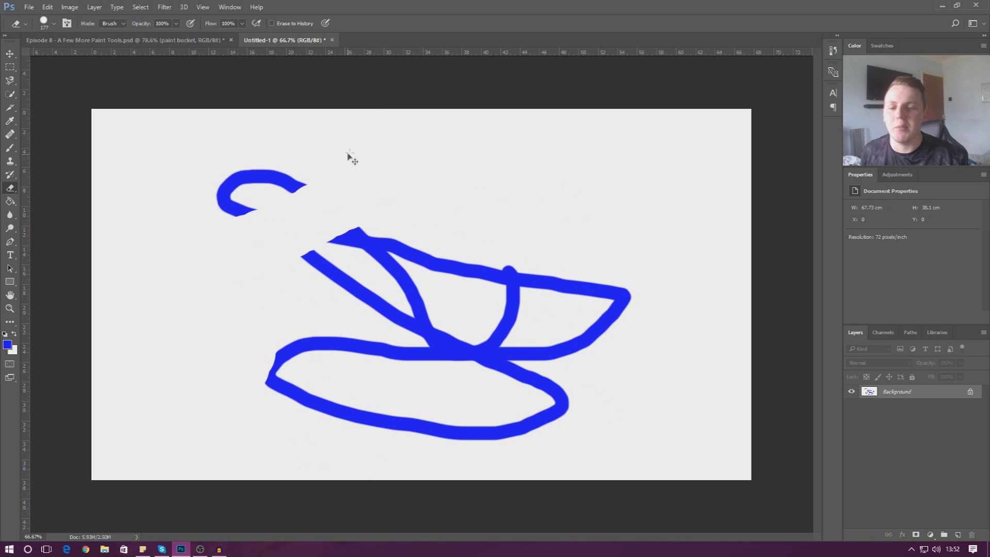
Step: Try erasing the entire blue scribble with a much larger eraser tip, and undo the erasure
right_click(14, 192)
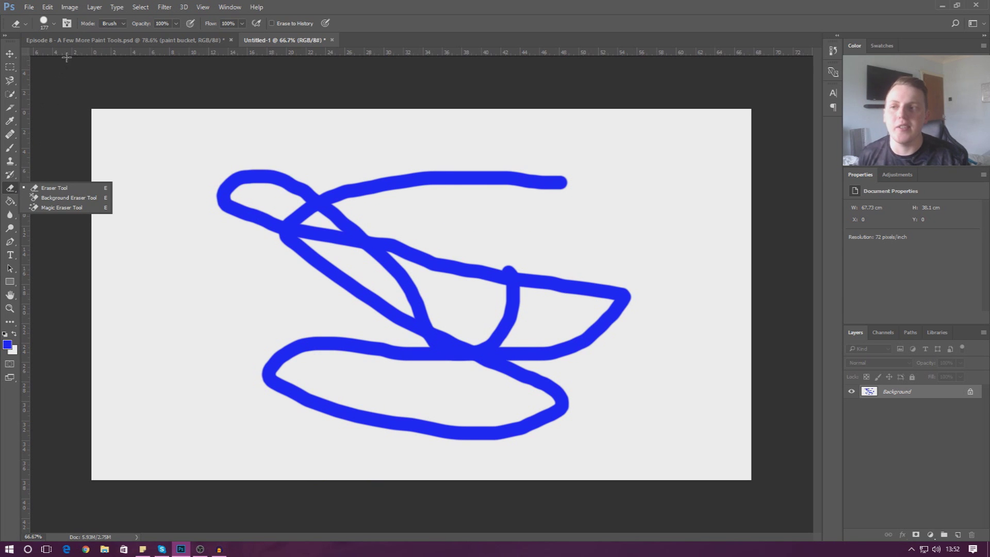
click(54, 23)
click(54, 24)
click(56, 26)
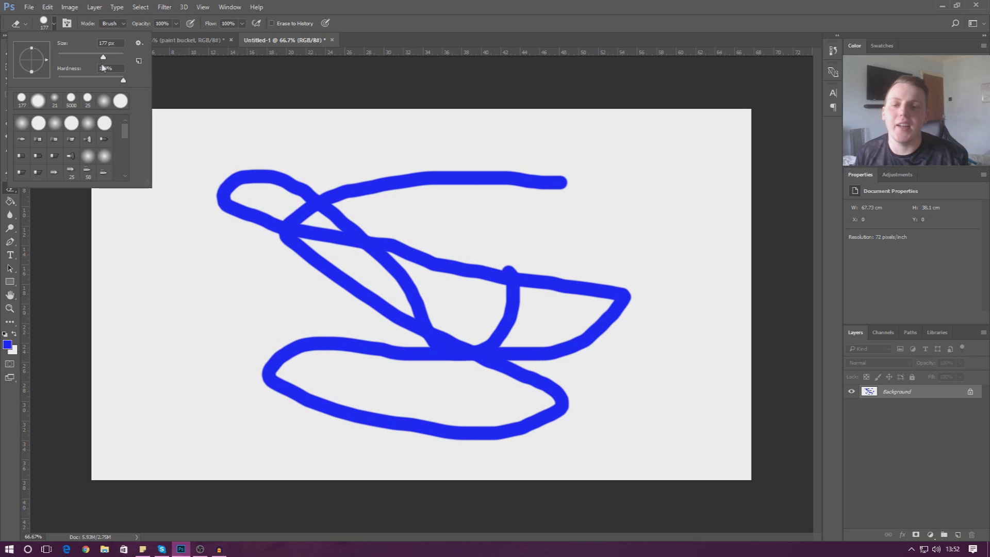
click(53, 24)
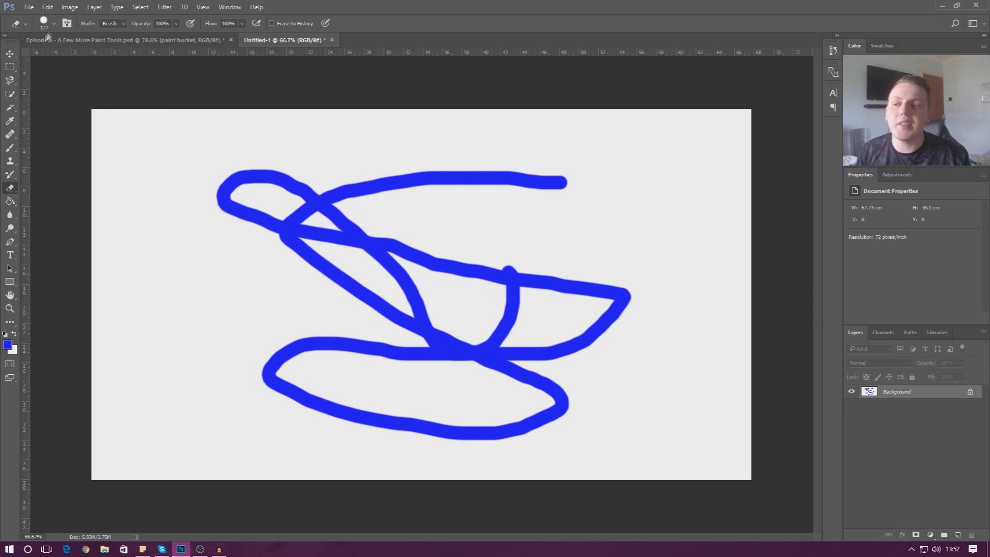
click(53, 24)
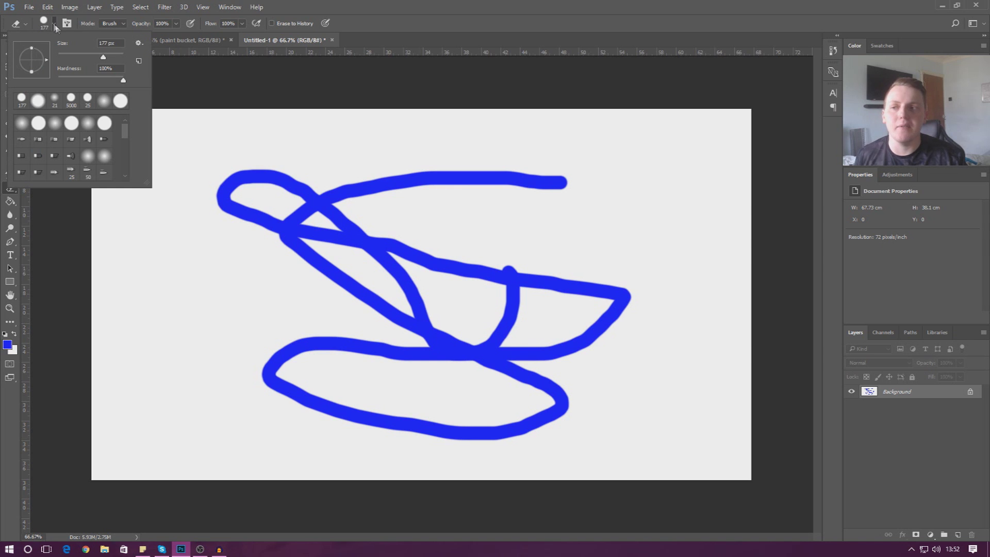
mouse_move(105, 59)
mouse_down()
mouse_move(89, 59)
mouse_move(116, 64)
mouse_up()
mouse_move(541, 196)
mouse_down()
mouse_move(513, 201)
mouse_move(482, 181)
mouse_move(287, 160)
mouse_move(235, 265)
mouse_move(392, 361)
mouse_move(454, 222)
mouse_move(210, 331)
mouse_up()
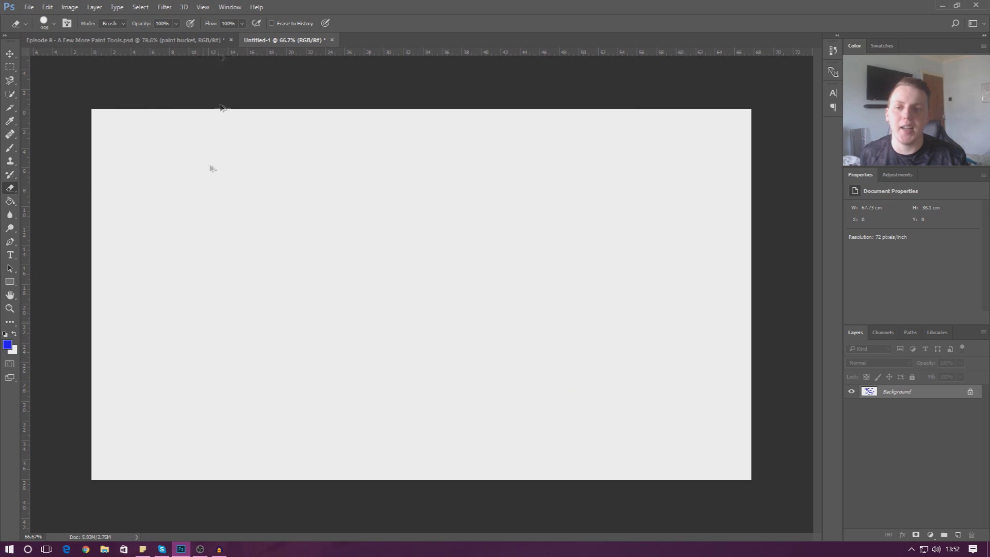
key(ctrl+z)
Step: Set the eraser size to 32 px, try erasing along the scribble's upper stroke, and undo the erasure
click(53, 24)
click(70, 58)
click(541, 168)
mouse_move(548, 180)
mouse_down()
mouse_move(565, 198)
mouse_move(544, 184)
mouse_move(493, 182)
mouse_move(578, 188)
mouse_move(437, 176)
mouse_move(503, 176)
mouse_move(401, 178)
mouse_move(491, 177)
mouse_move(371, 184)
mouse_move(385, 188)
mouse_move(314, 198)
mouse_move(292, 213)
mouse_move(376, 190)
mouse_move(388, 168)
mouse_move(291, 184)
mouse_move(206, 232)
mouse_move(300, 146)
mouse_move(210, 223)
mouse_move(293, 201)
mouse_up()
key(ctrl+z)
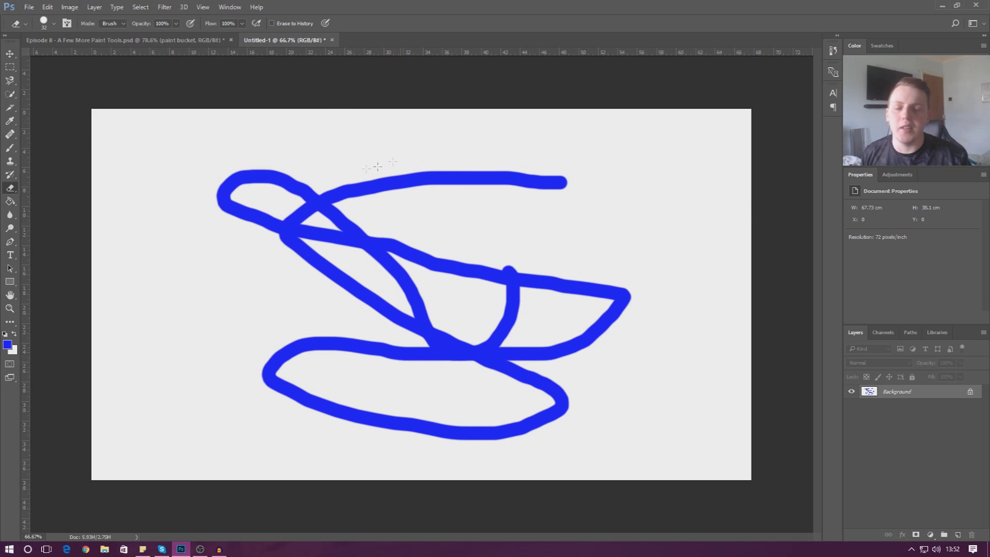
Step: Choose the Paint Bucket tool and add a new empty layer above the Background, keeping the default layer settings
click(10, 201)
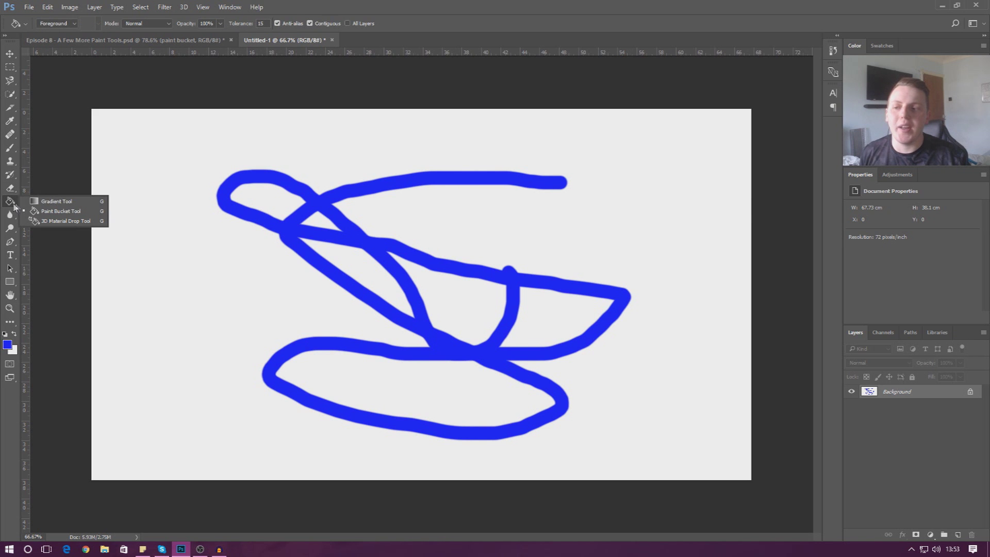
click(79, 214)
right_click(10, 201)
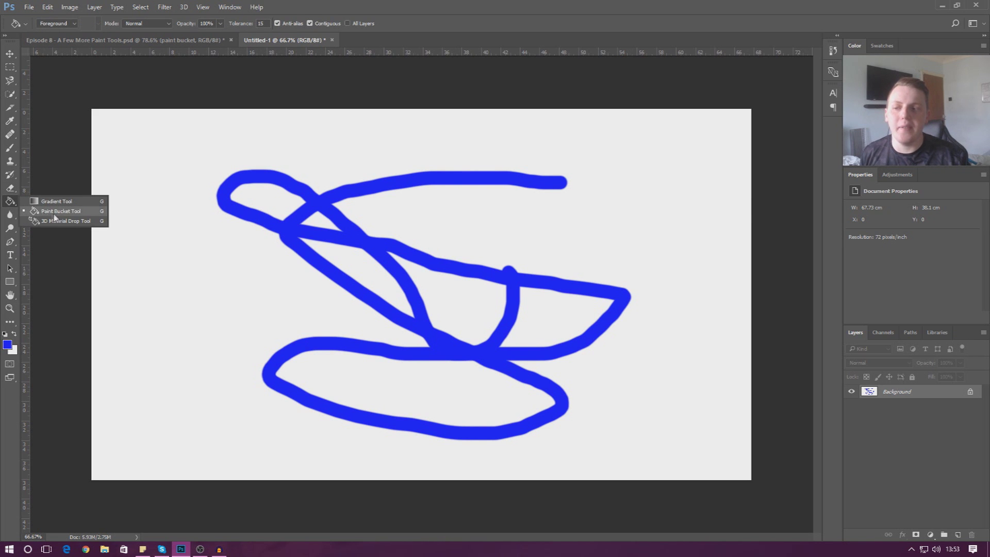
click(57, 212)
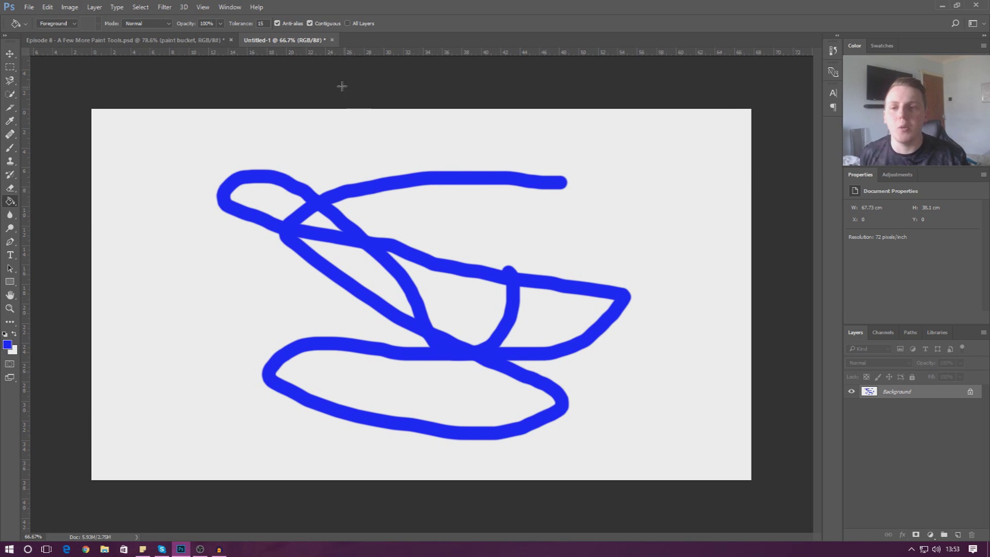
click(94, 7)
mouse_move(103, 18)
click(268, 18)
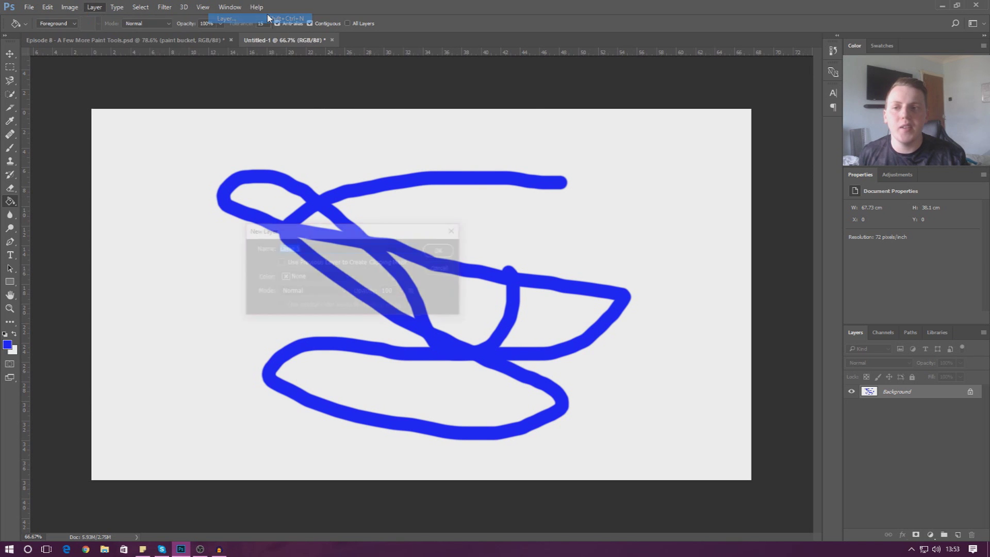
click(439, 251)
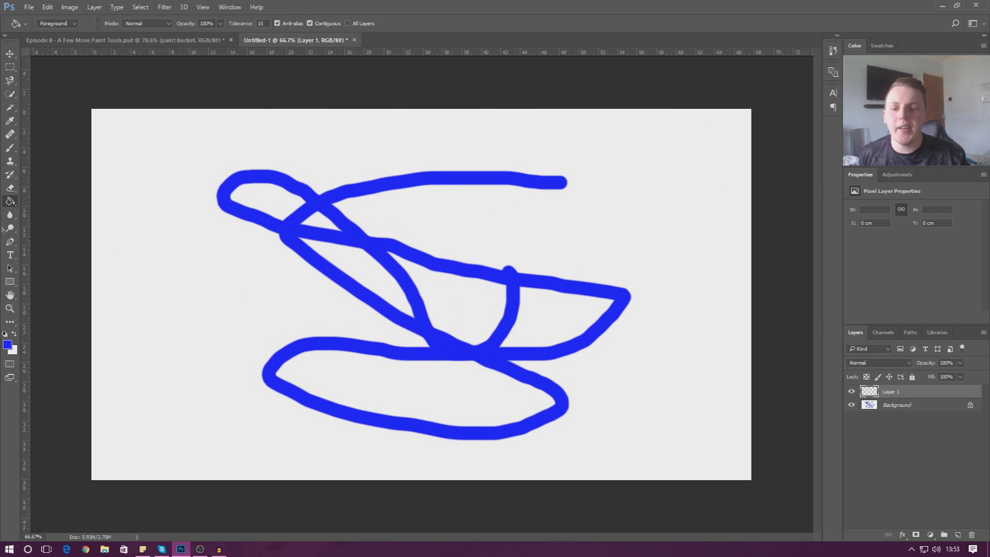
Step: Fill the whole new layer with the current blue foreground color using the Paint Bucket
right_click(15, 204)
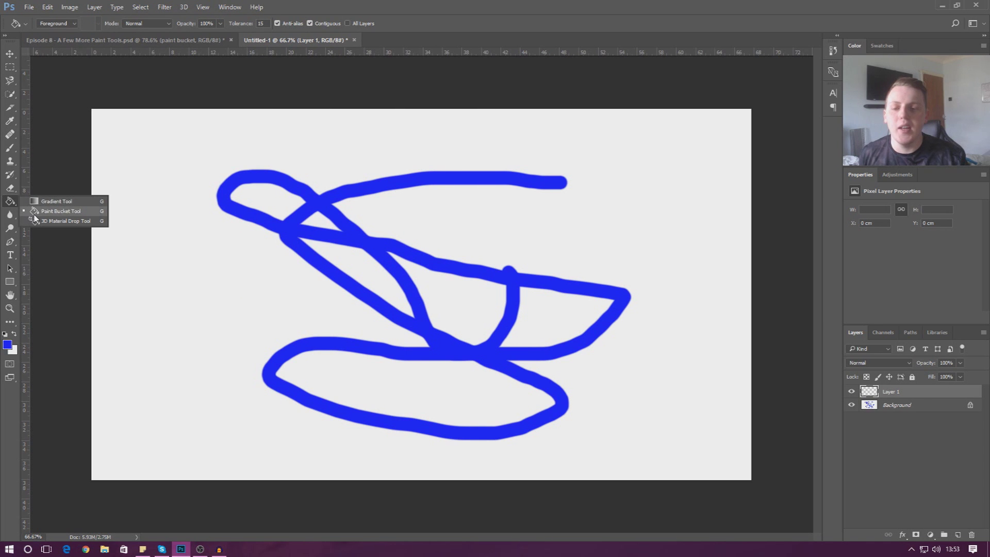
click(34, 212)
click(158, 235)
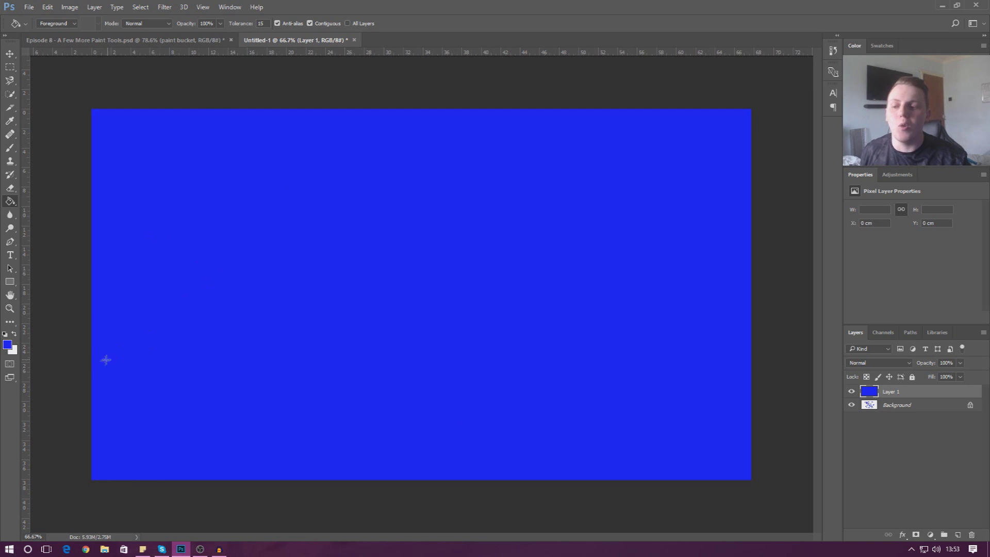
Step: Set the foreground color to ff0000 and fill all of Layer 1 with red
click(7, 346)
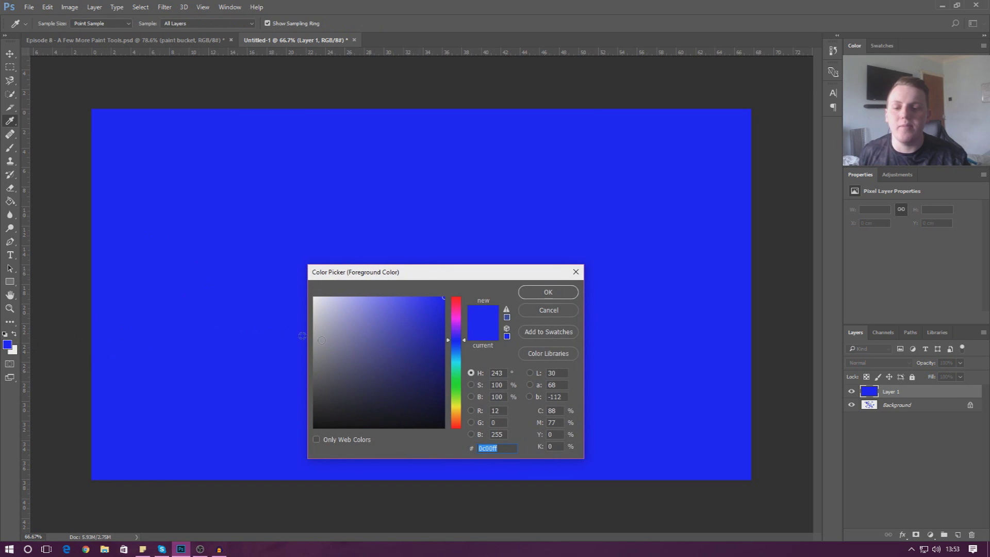
text(ff0000)
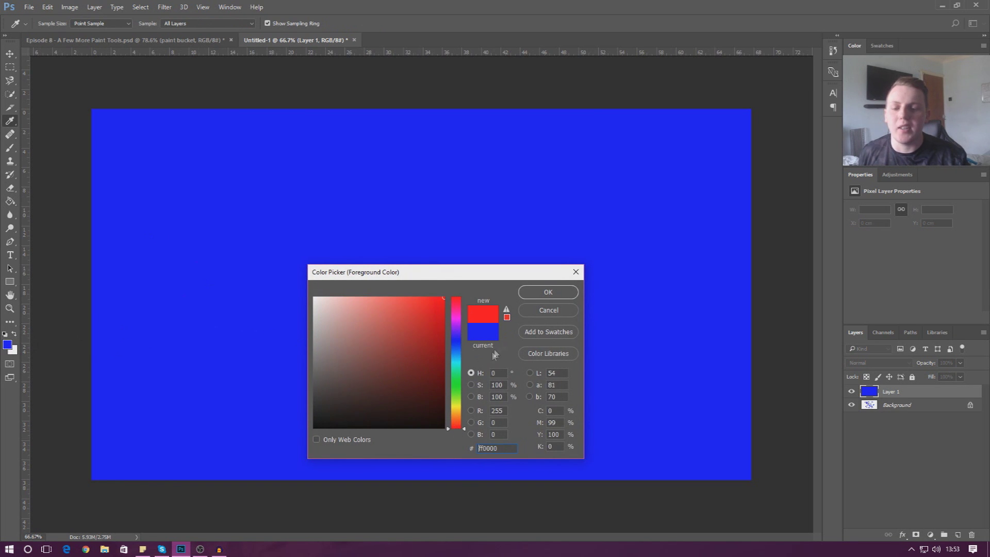
click(551, 292)
key(g)
click(373, 320)
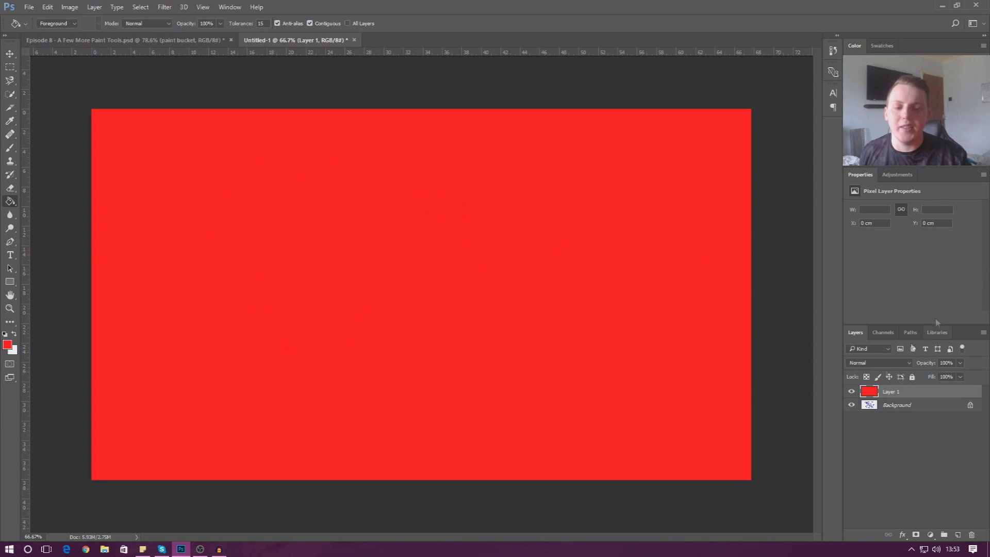
click(898, 408)
click(898, 393)
click(897, 407)
click(897, 393)
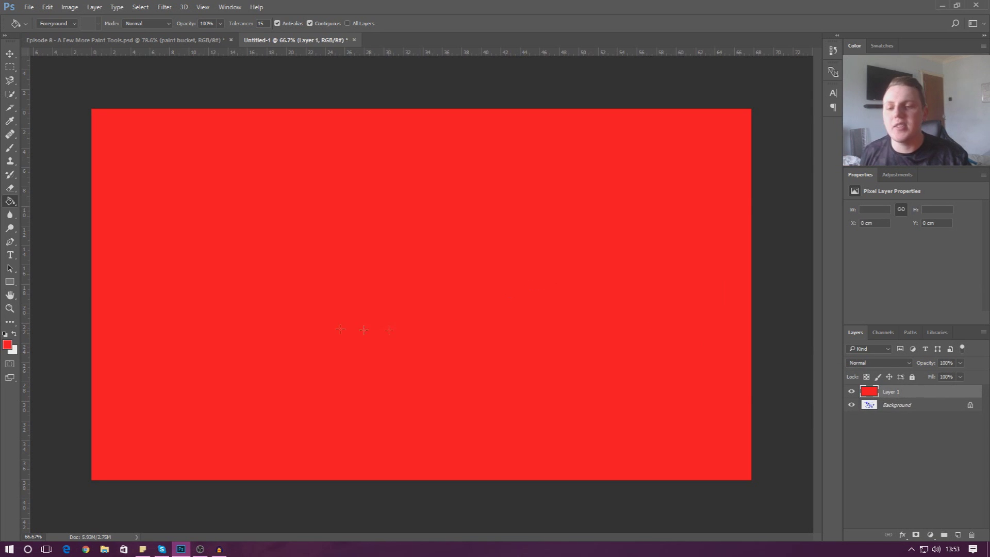
Step: Switch to the Brush tool and add another empty layer above the red layer with default settings
click(11, 148)
click(95, 7)
mouse_move(114, 20)
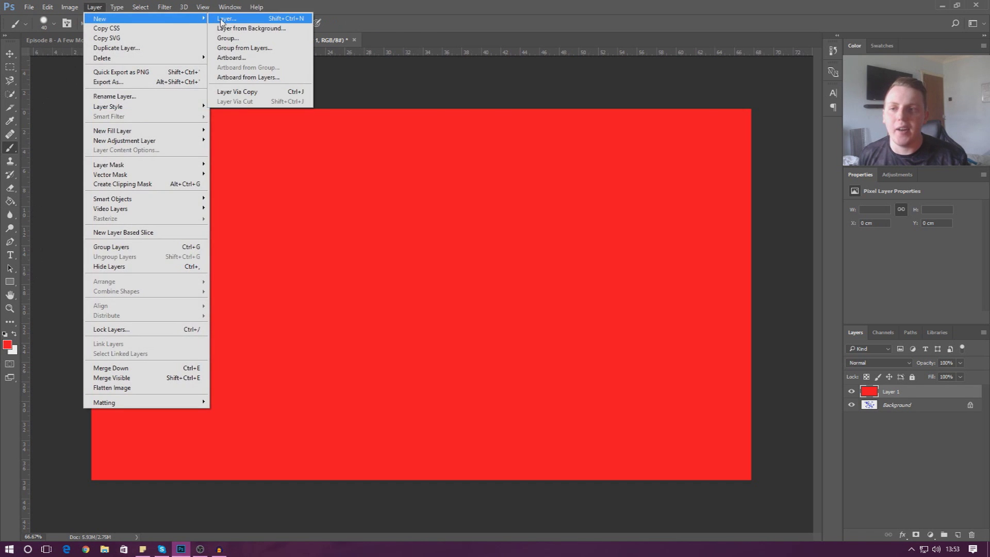
click(227, 19)
click(441, 250)
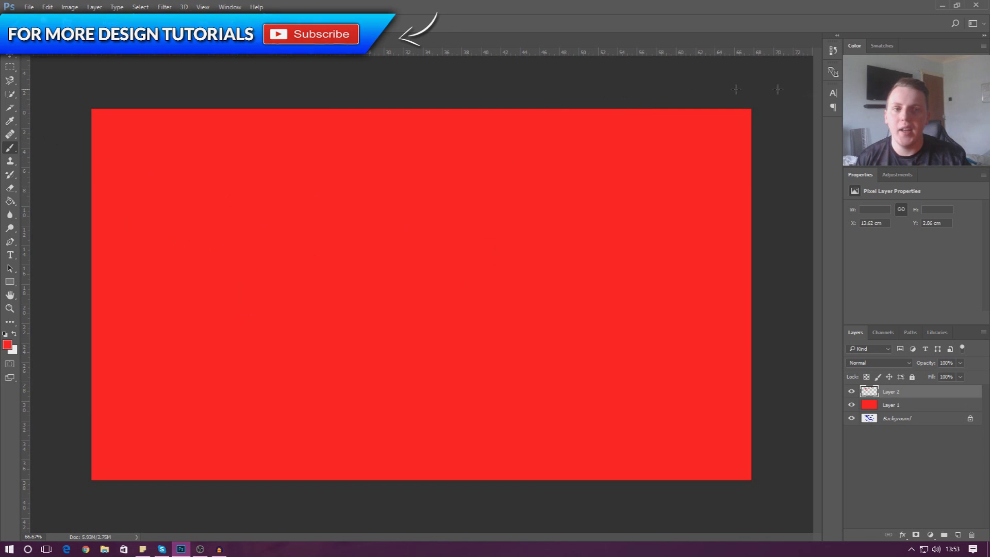
Step: Set the foreground color to green 18ff00 and brush a large looping scribble across the canvas on Layer 2
click(8, 344)
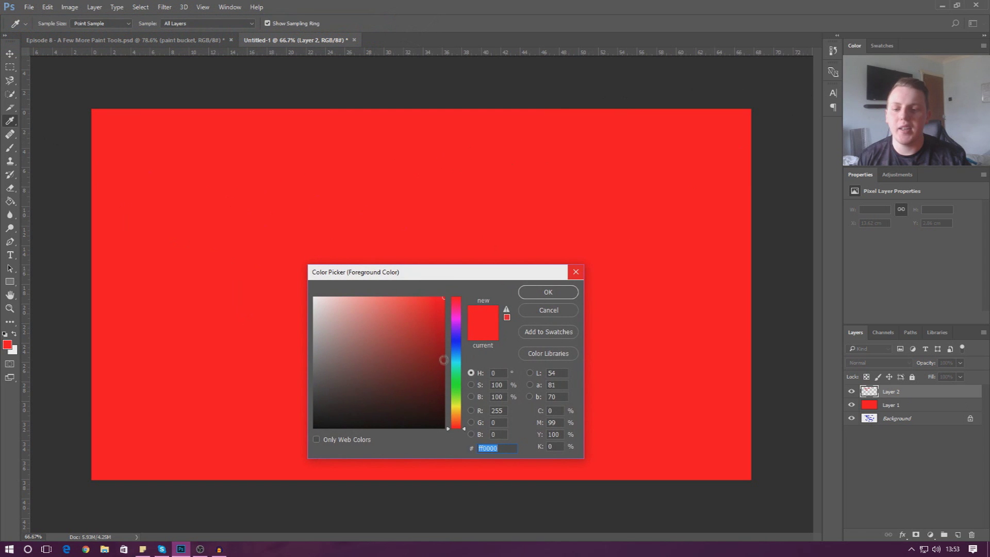
click(456, 387)
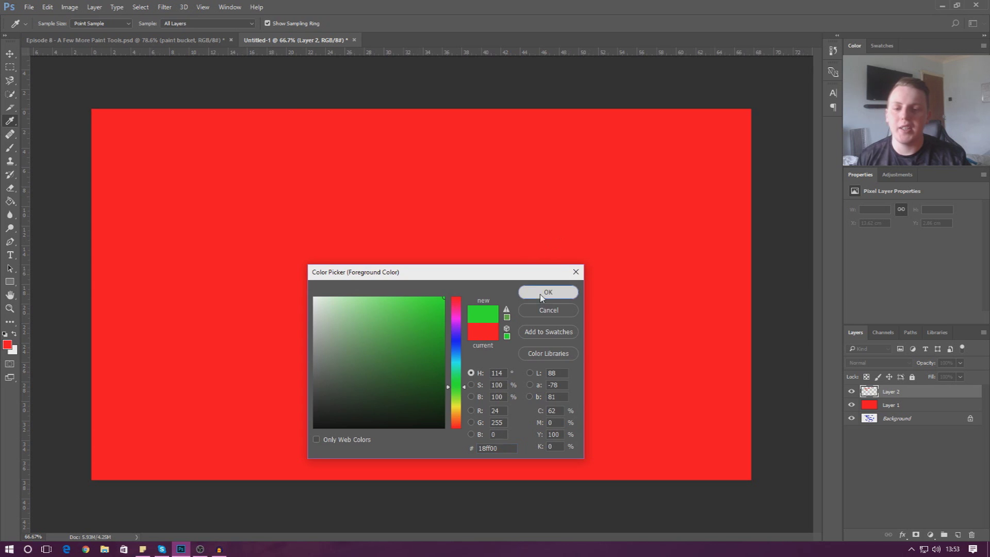
click(547, 292)
key(b)
mouse_move(509, 147)
mouse_down()
mouse_move(427, 157)
mouse_move(214, 222)
mouse_move(514, 324)
mouse_move(317, 402)
mouse_move(351, 306)
mouse_move(590, 445)
mouse_move(678, 357)
mouse_move(405, 323)
mouse_move(262, 475)
mouse_move(419, 329)
mouse_move(468, 459)
mouse_up()
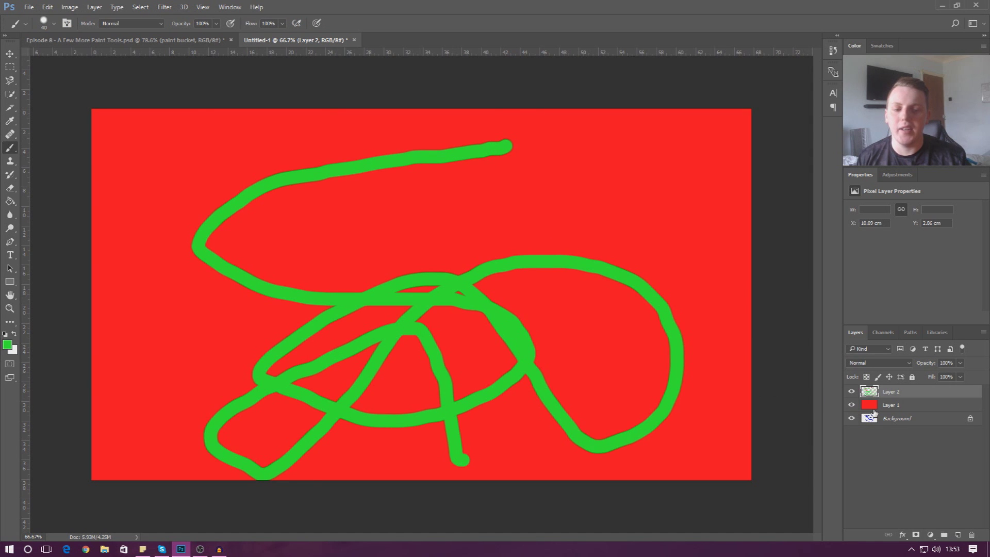
Step: Toggle the visibility of red Layer 1 off and on to compare it with the layers around it
click(852, 405)
click(852, 405)
click(854, 405)
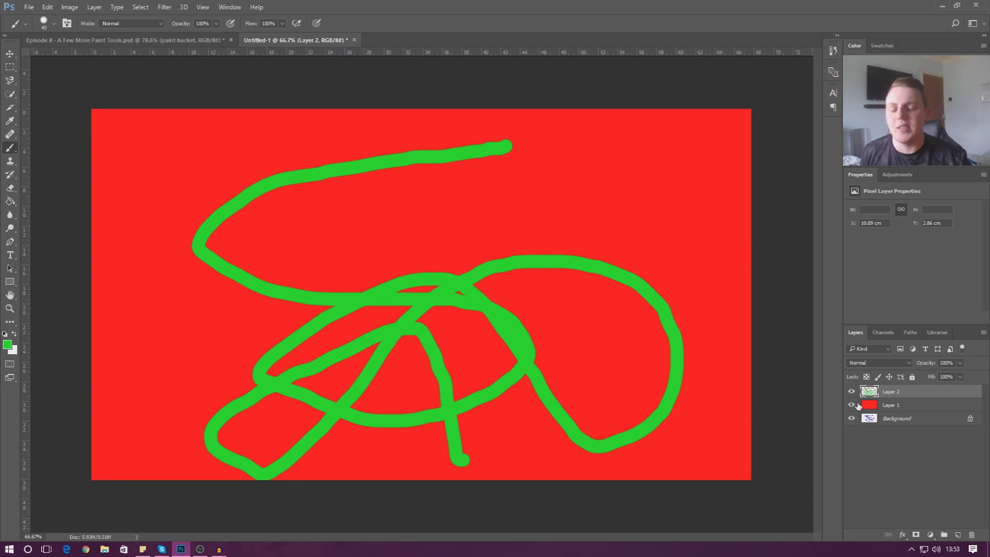
click(852, 406)
click(852, 406)
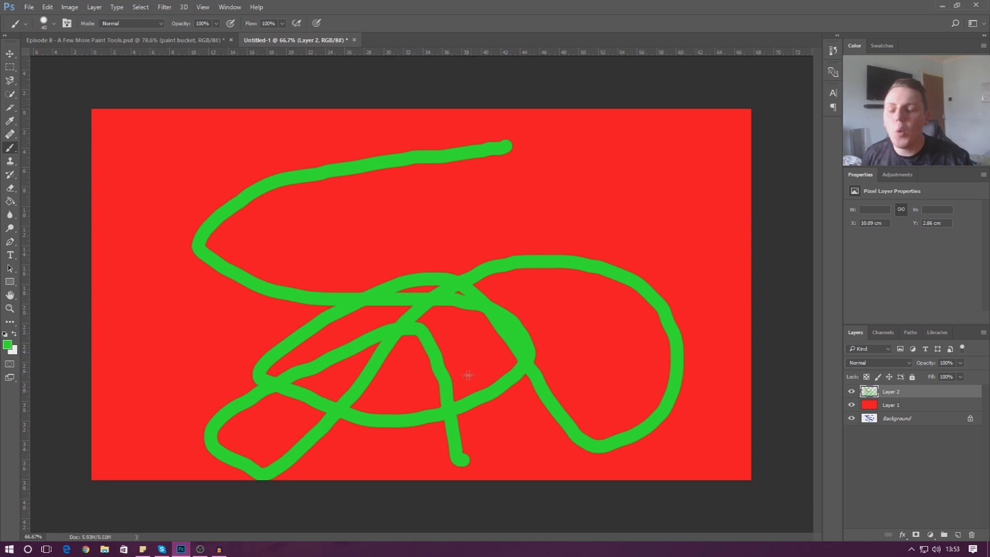
Step: Recolor the green scribble on Layer 2 with the Paint Bucket, using turquoise 00ffc6 as the foreground color
click(10, 206)
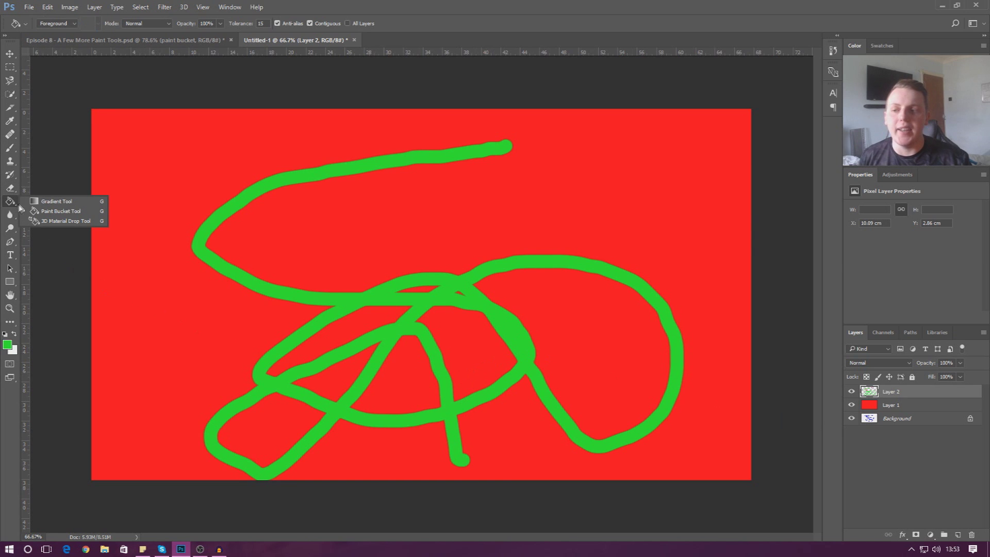
click(74, 209)
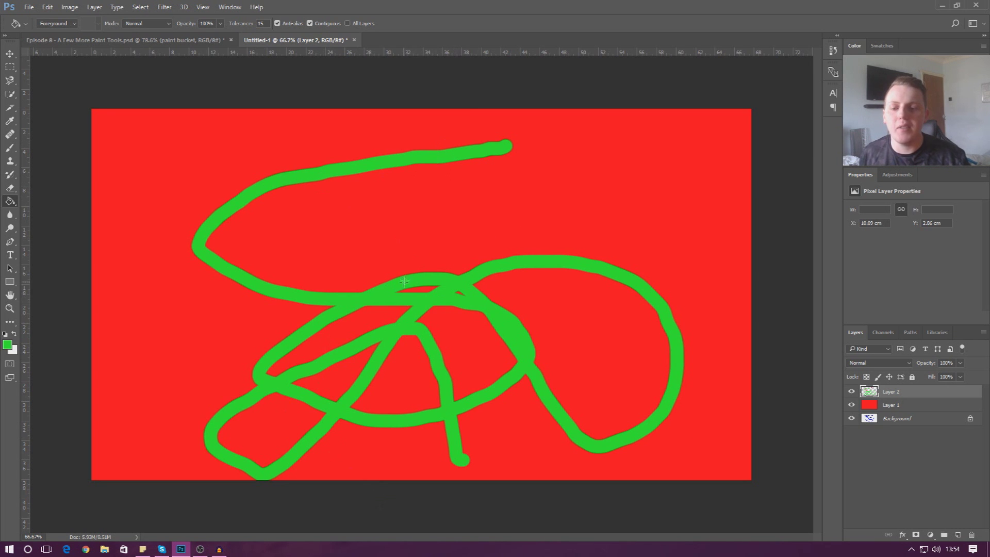
click(468, 149)
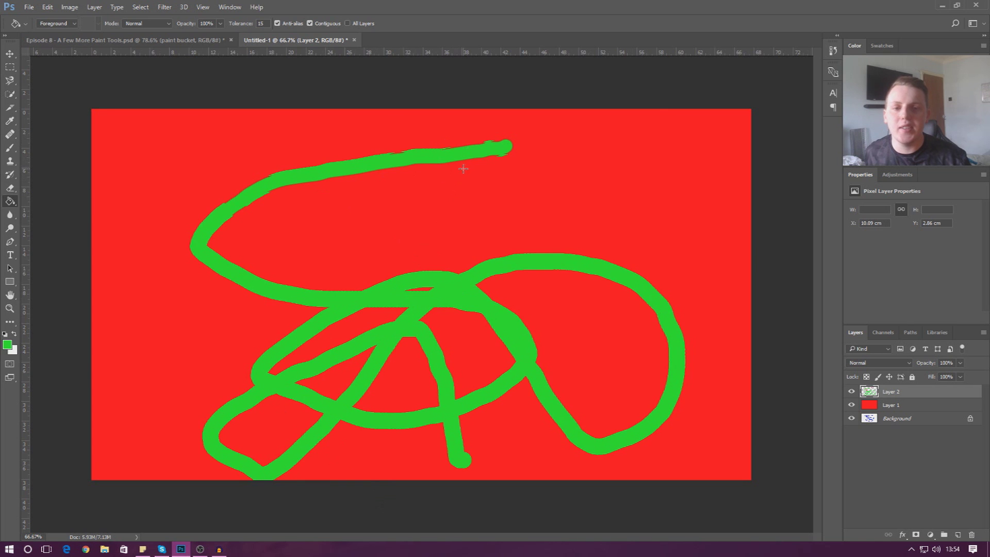
click(7, 344)
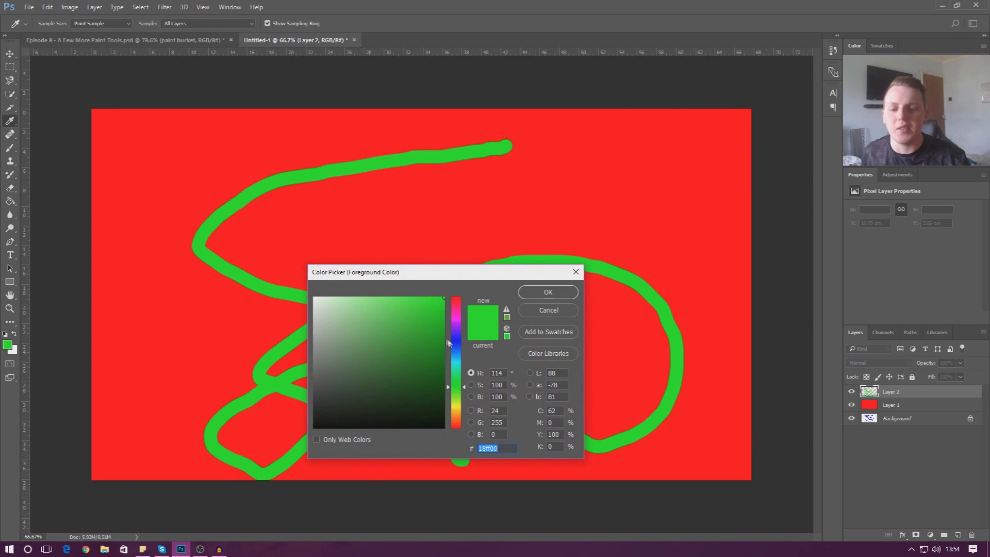
click(455, 371)
click(548, 292)
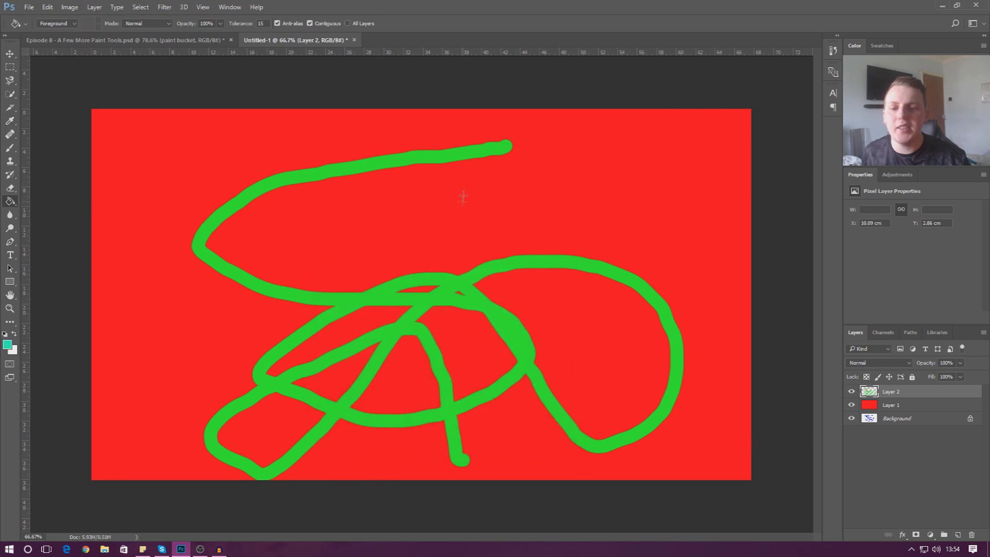
click(470, 152)
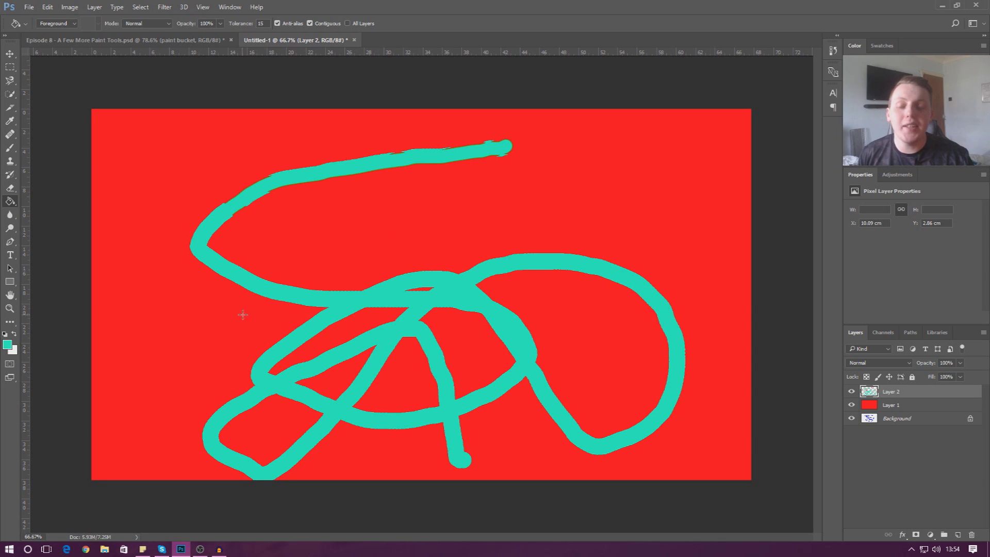
Step: Add the text HELLO WORLD inside the scribble's upper loop, correcting the spelling of the first word
click(9, 255)
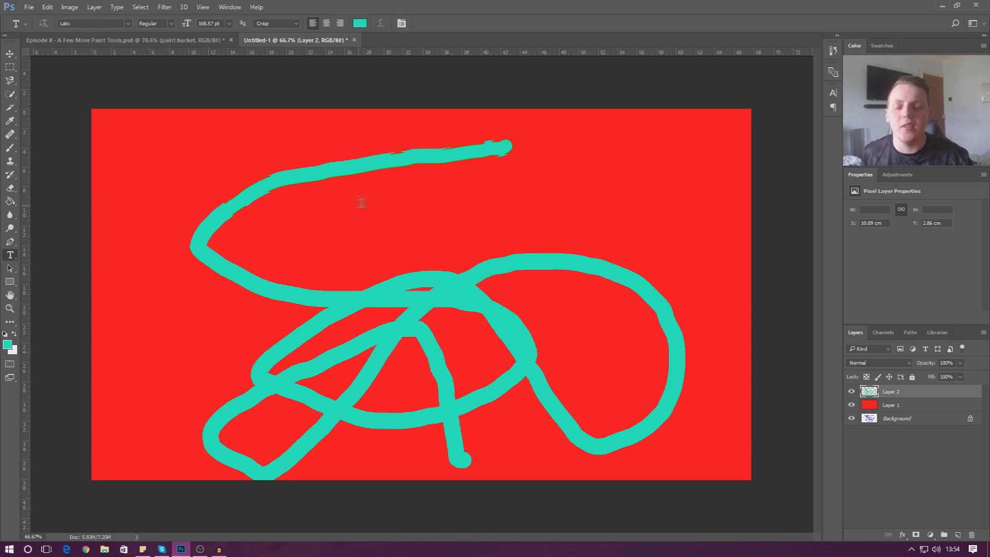
click(325, 214)
text(HEELO WORLD)
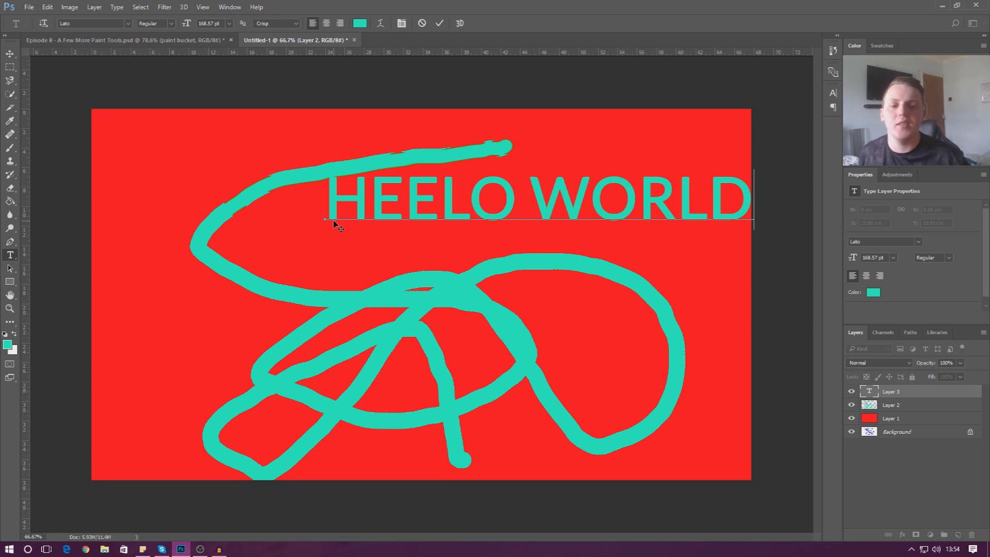
click(429, 195)
key(BackSpace)
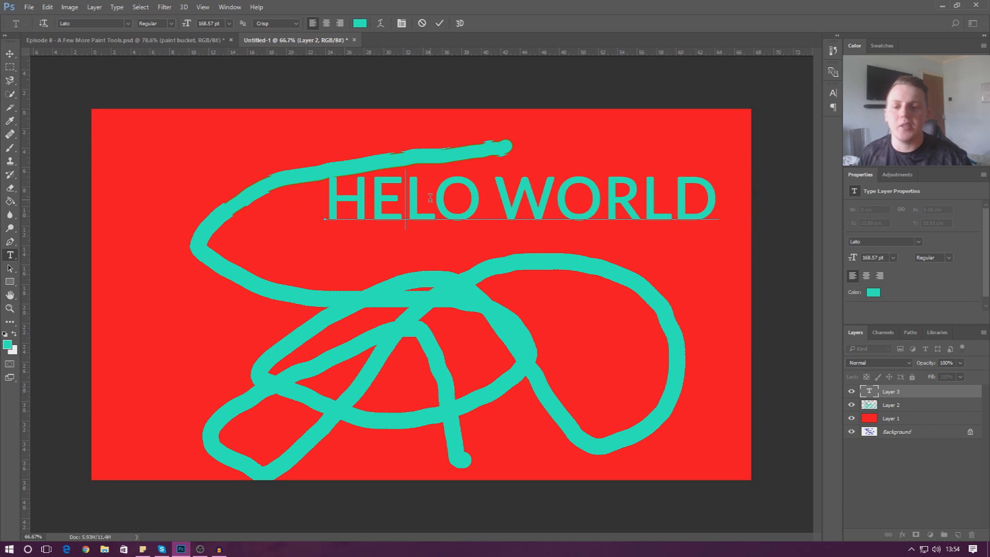
text(L)
Step: Move the HELLO WORLD text slightly down and to the left, and rasterize its type layer
click(9, 53)
drag(442, 202, 422, 218)
right_click(887, 392)
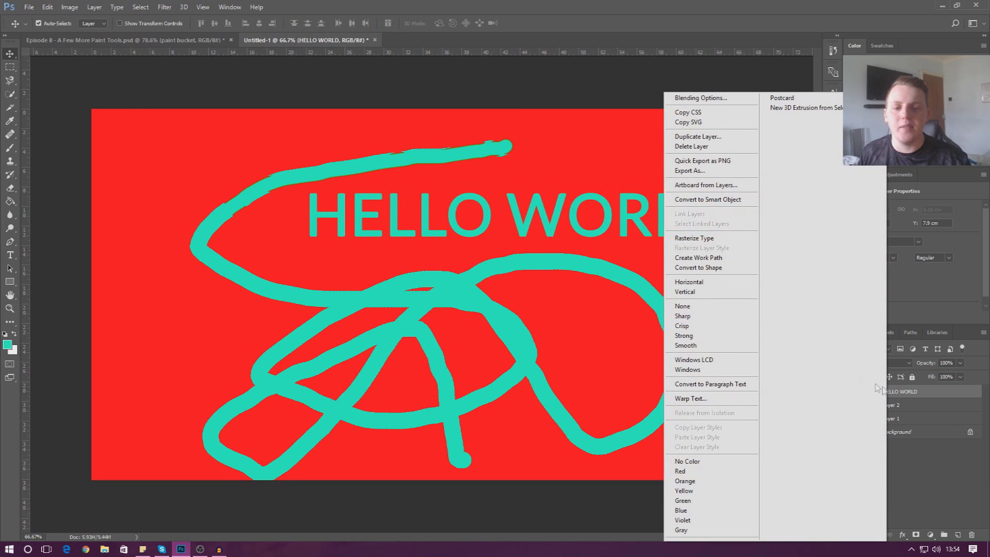
click(699, 239)
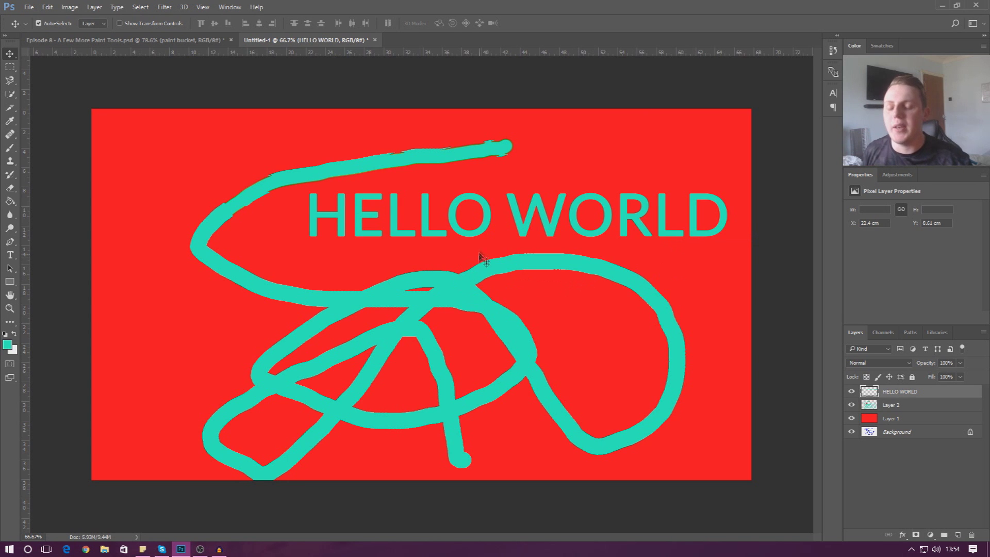
Step: Set the foreground color to orange-yellow ffc600 and fill the letter H of HELLO with the Paint Bucket
click(10, 201)
click(11, 199)
click(51, 212)
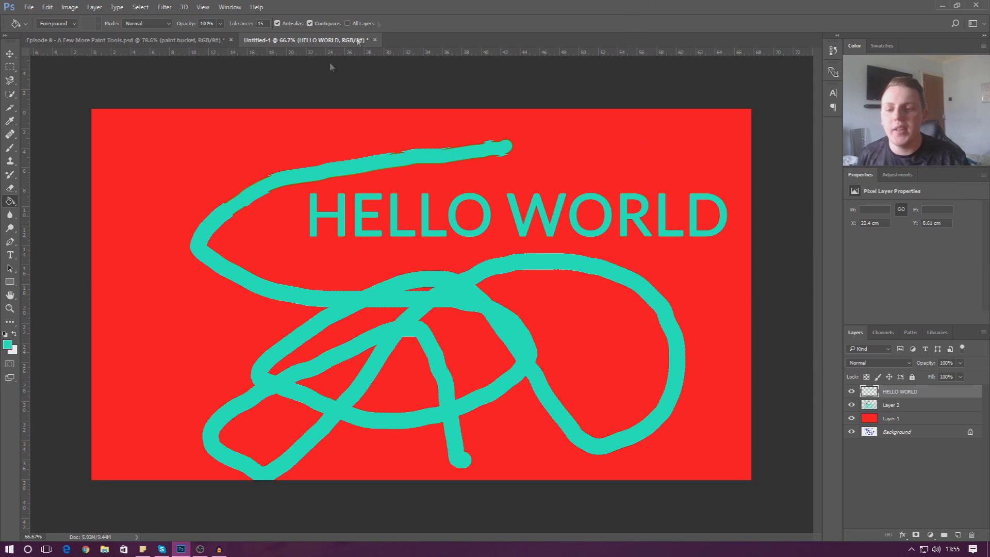
click(857, 62)
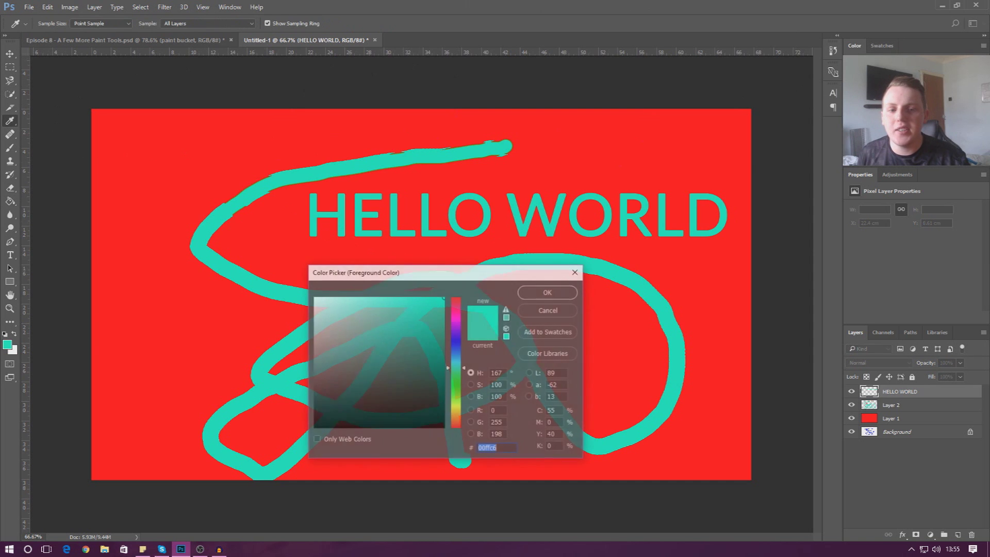
click(457, 412)
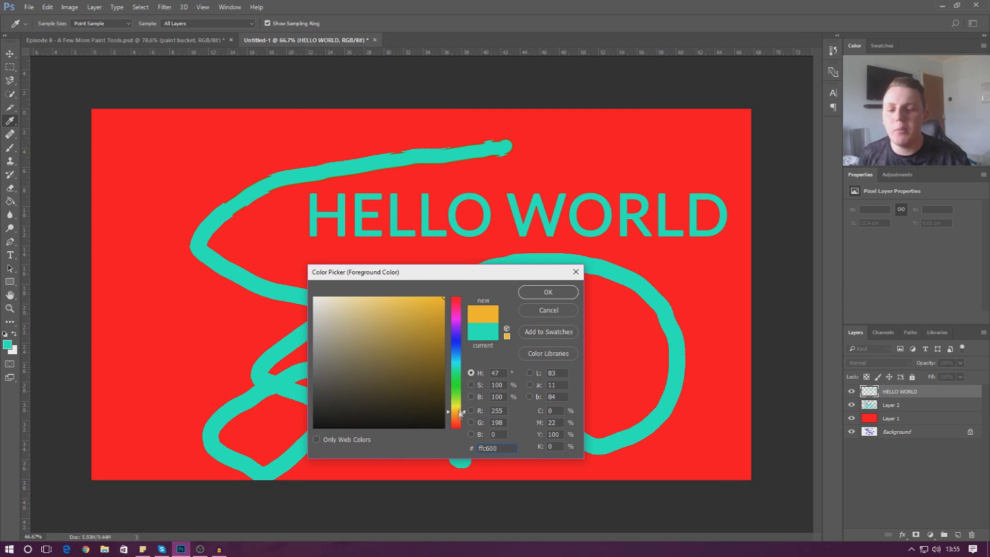
click(546, 294)
click(311, 210)
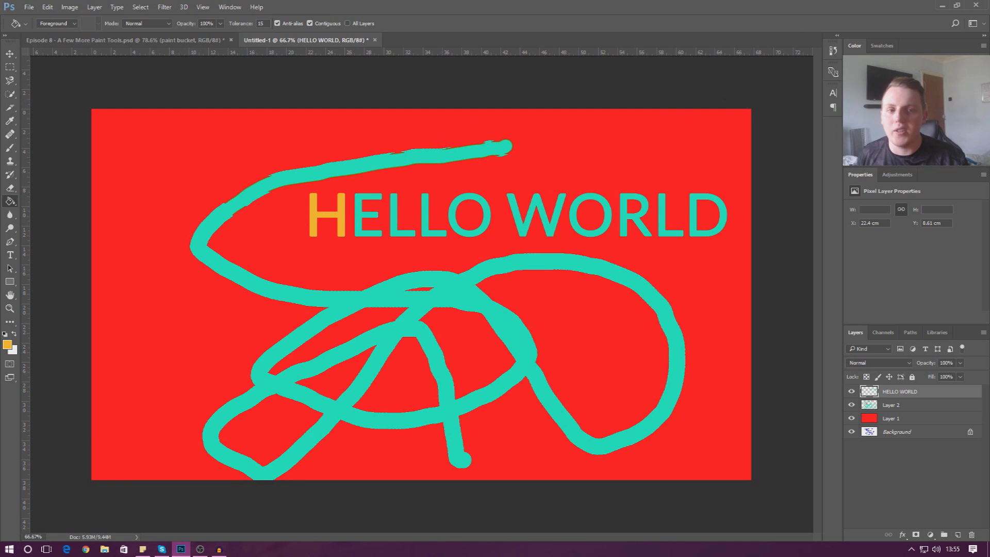
Step: Change the foreground color to bright green and fill the letter E of HELLO with it
click(7, 345)
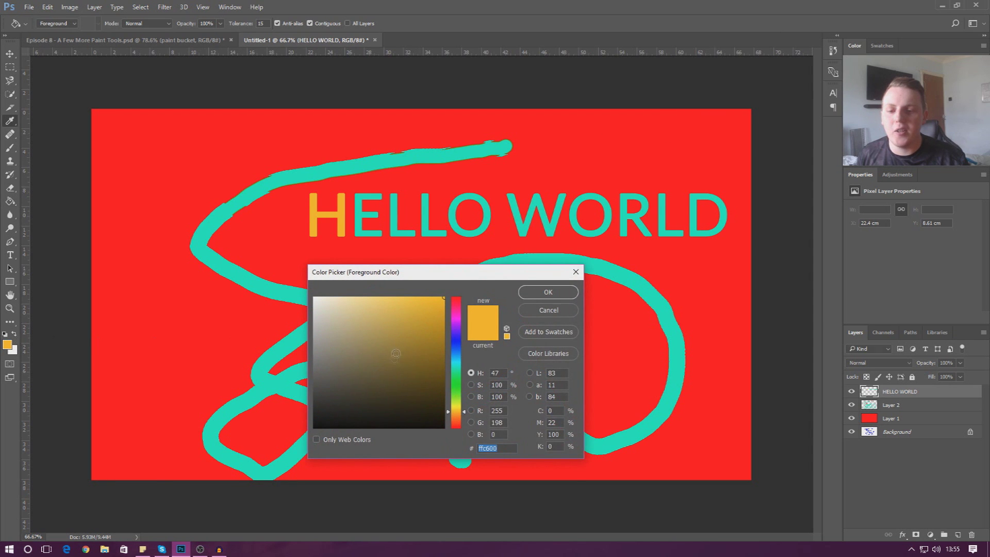
drag(457, 368, 457, 394)
click(547, 298)
click(360, 227)
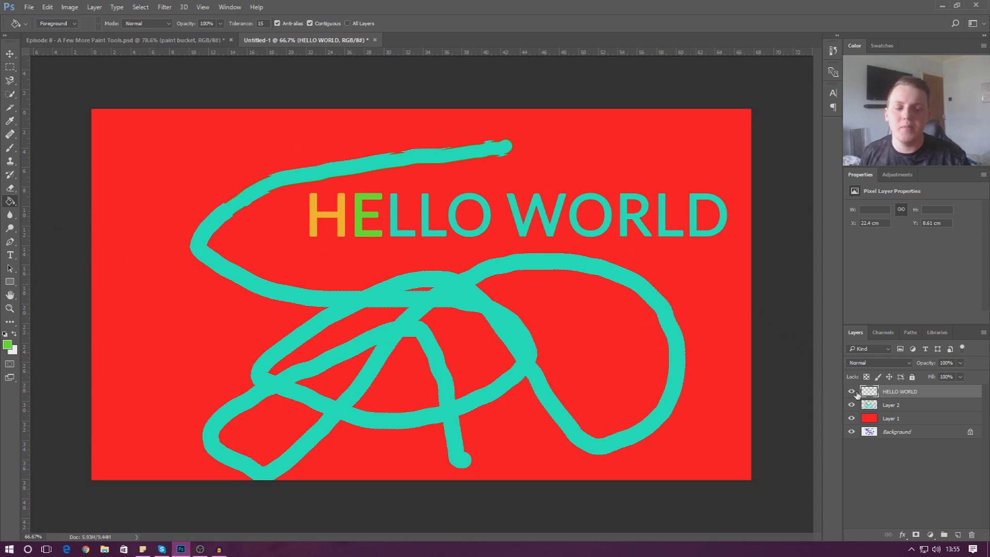
Step: Delete the HELLO WORLD layer, Layer 2 and the red Layer 1
key(Delete)
key(Delete)
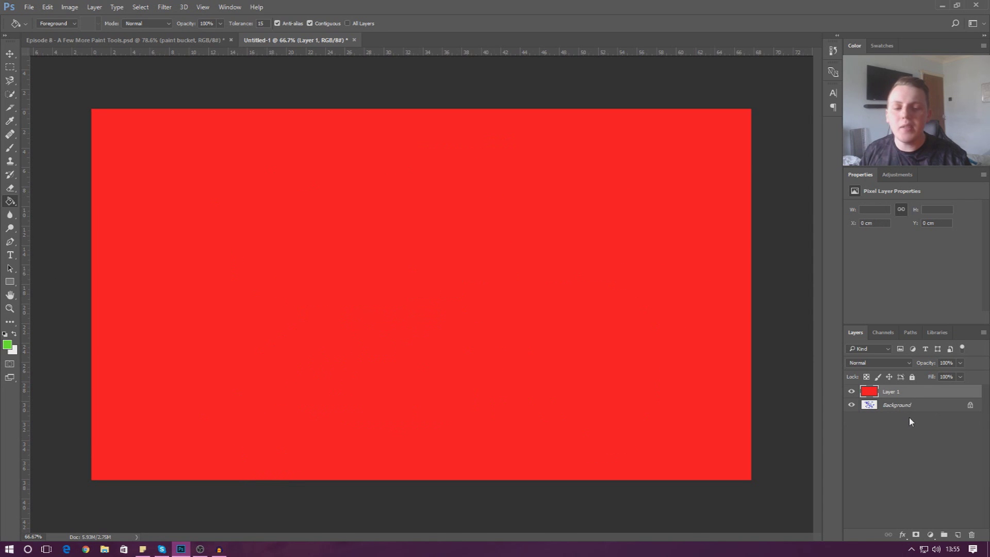
key(Delete)
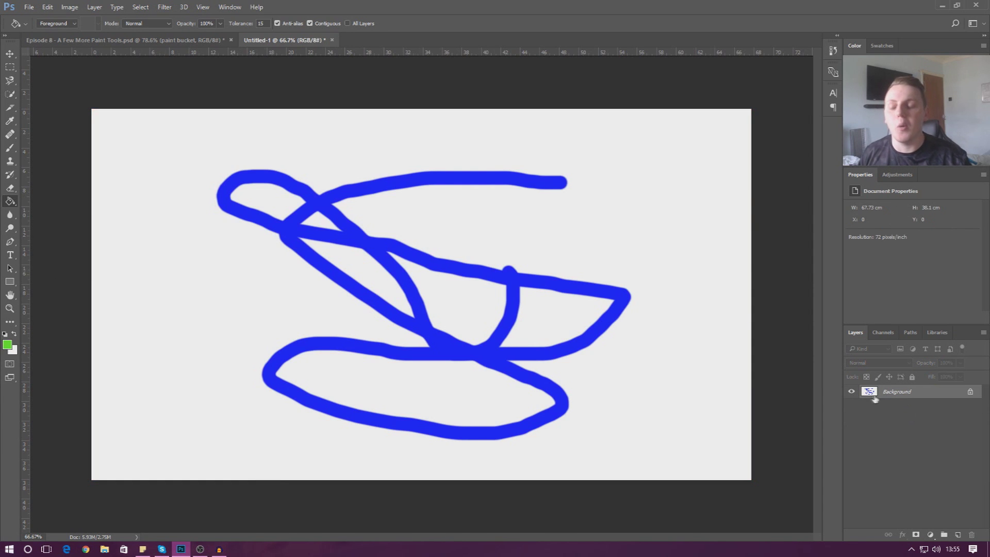
Step: Add a new empty layer and delete the Background layer with the blue scribble
click(95, 7)
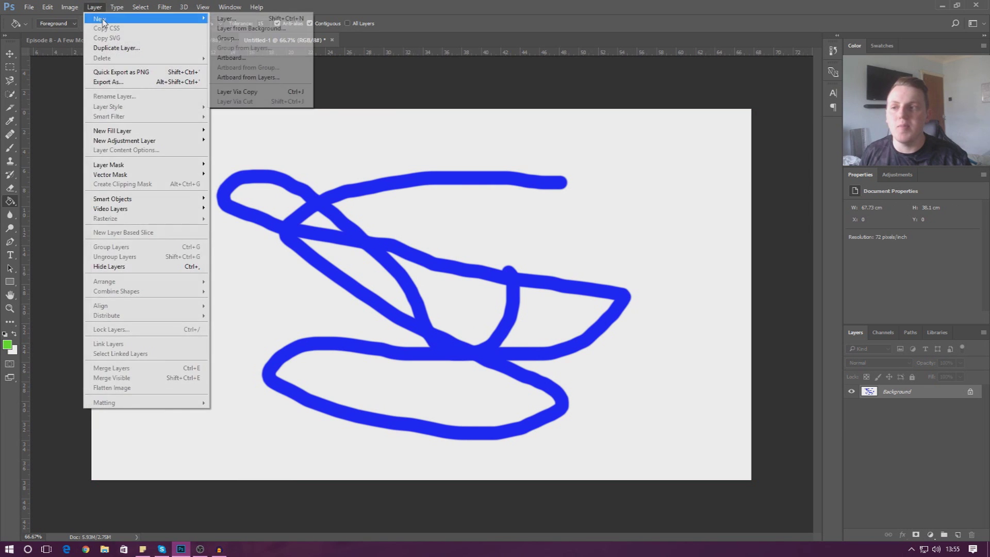
mouse_move(110, 15)
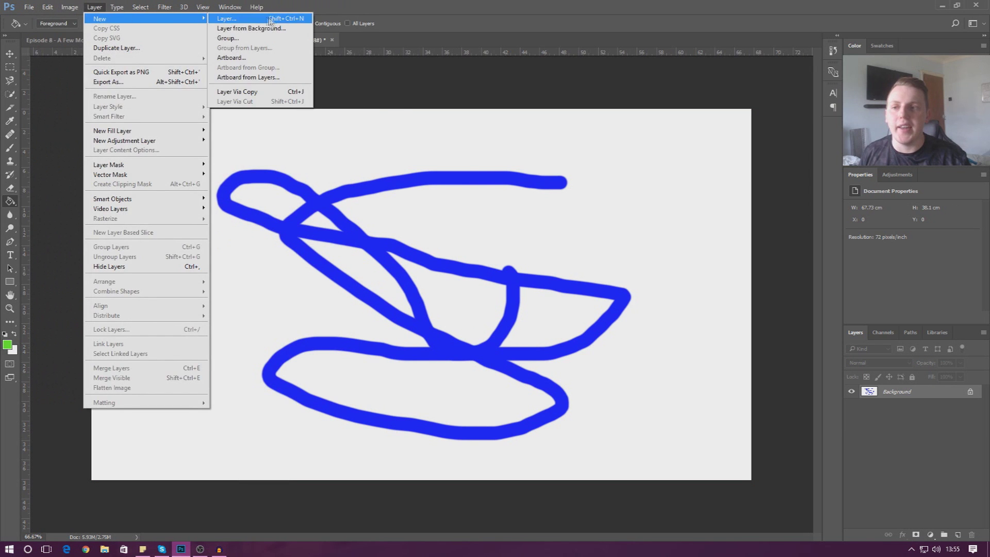
click(278, 20)
key(Return)
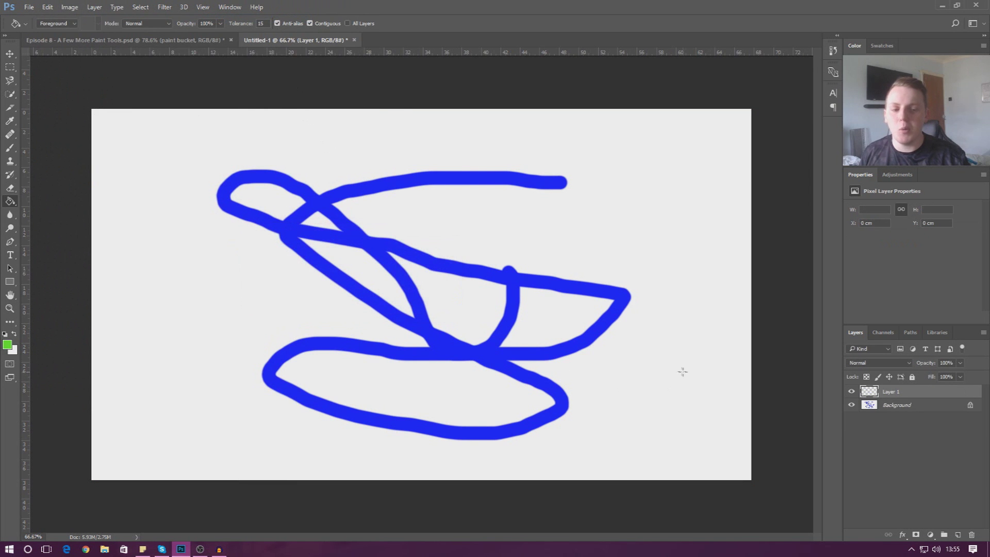
click(918, 406)
key(Delete)
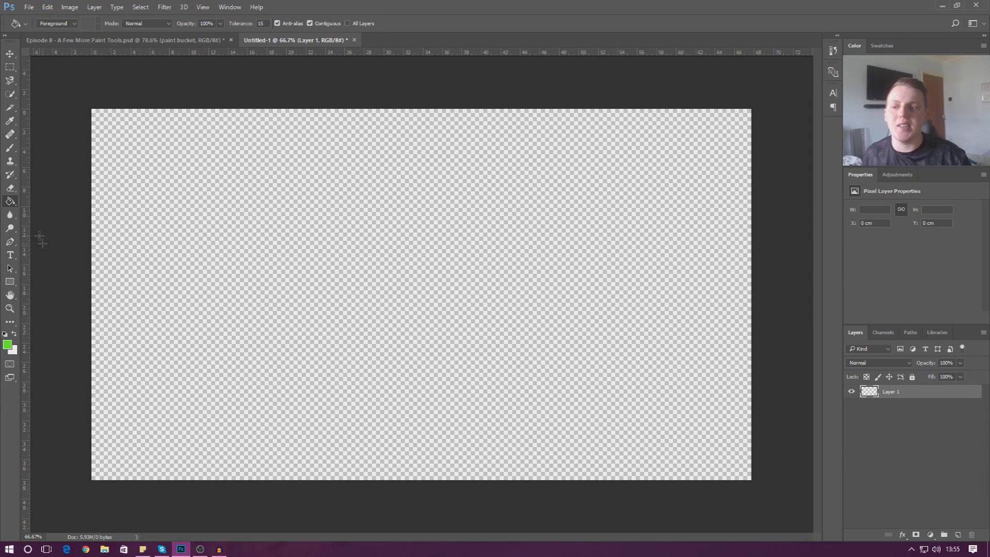
Step: Switch to the Gradient tool and load the Black, White preset
right_click(11, 201)
click(45, 203)
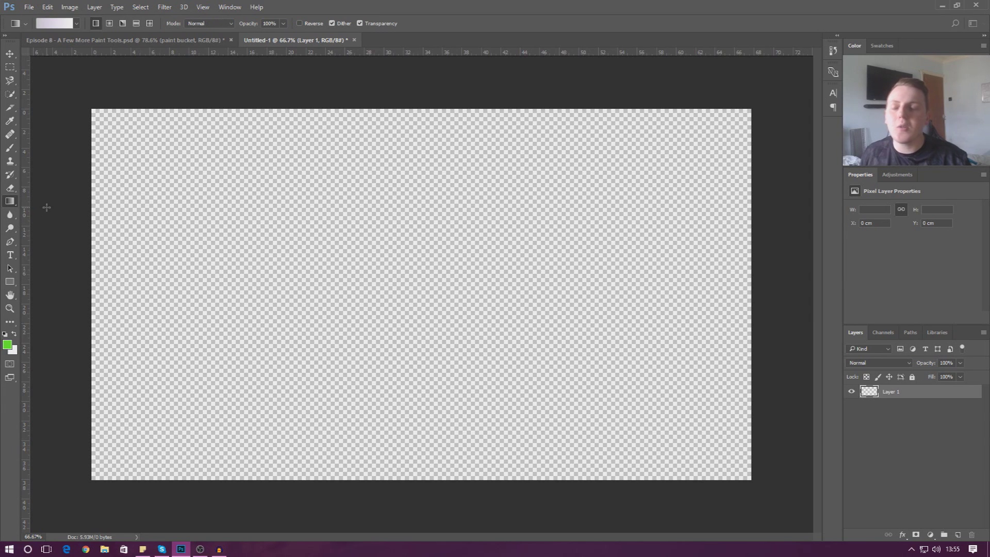
click(54, 24)
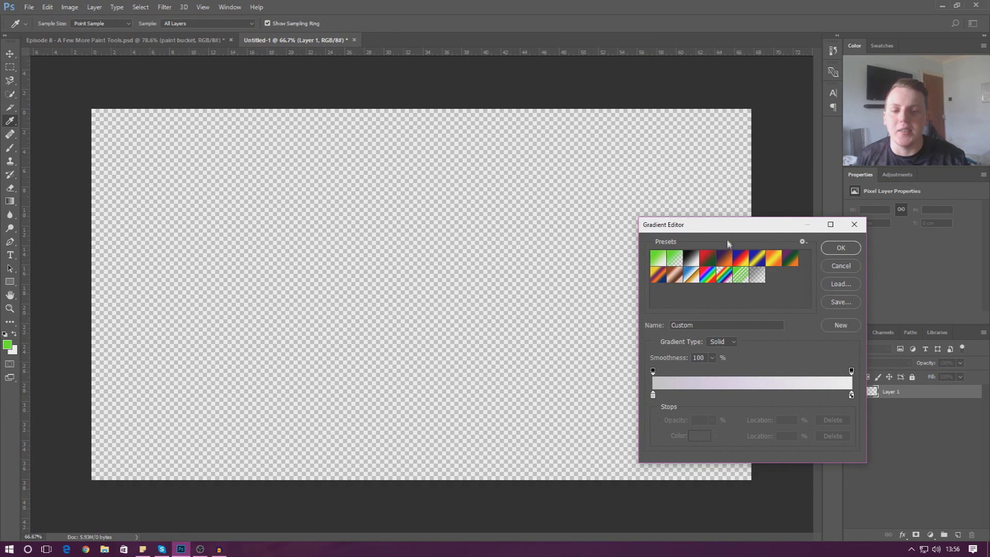
drag(676, 226, 394, 197)
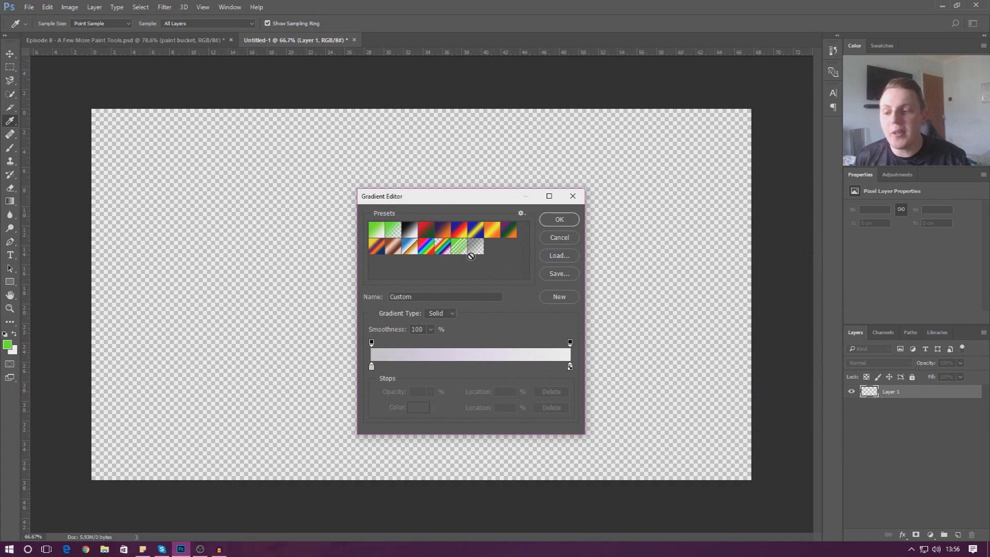
click(412, 236)
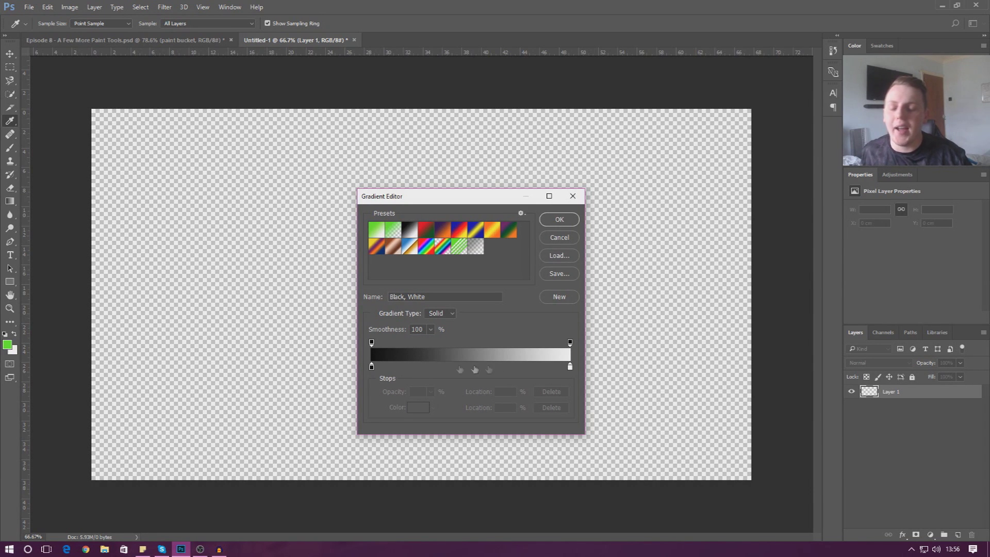
click(559, 224)
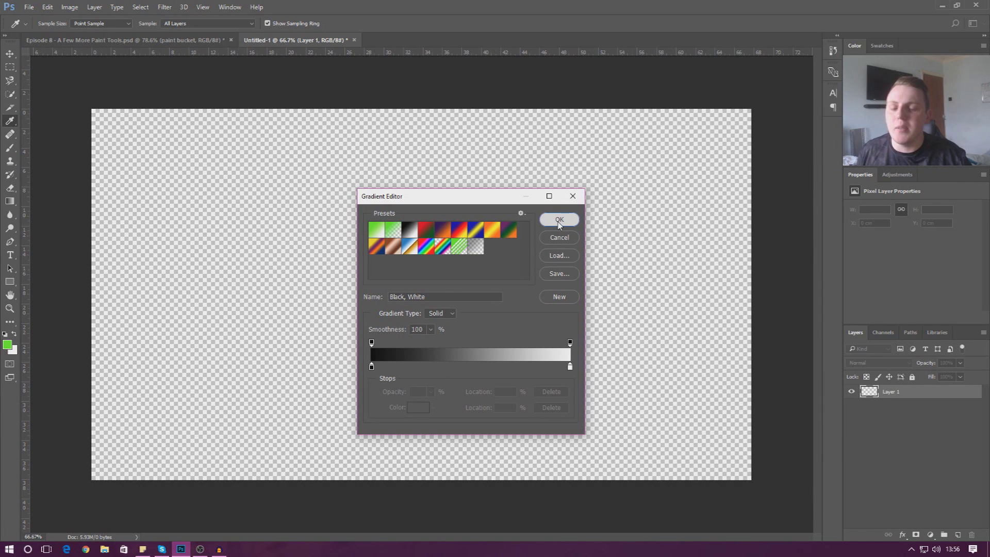
Step: Try the black-to-white linear gradient across the canvas at three different diagonal angles, undoing each one
drag(491, 111, 365, 458)
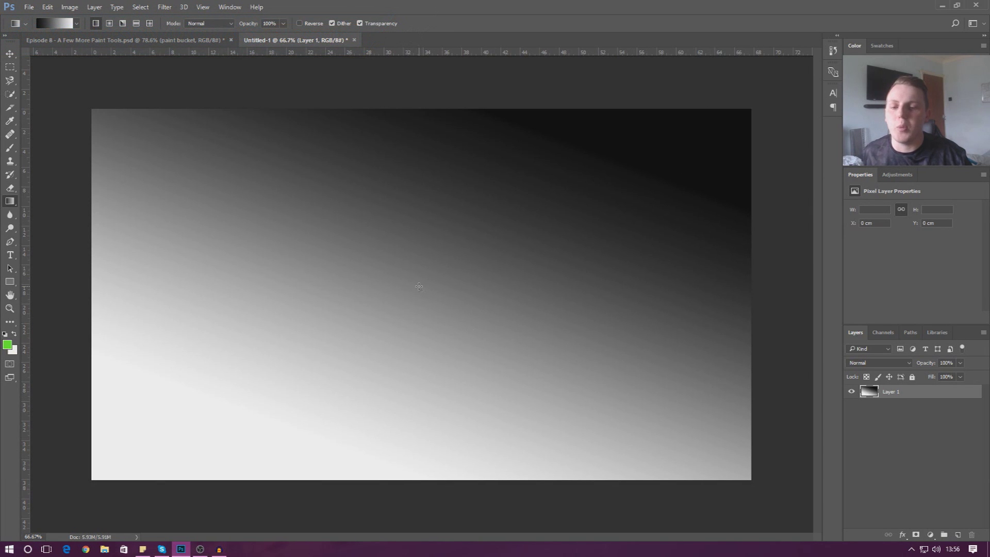
key(ctrl+z)
drag(690, 118, 148, 469)
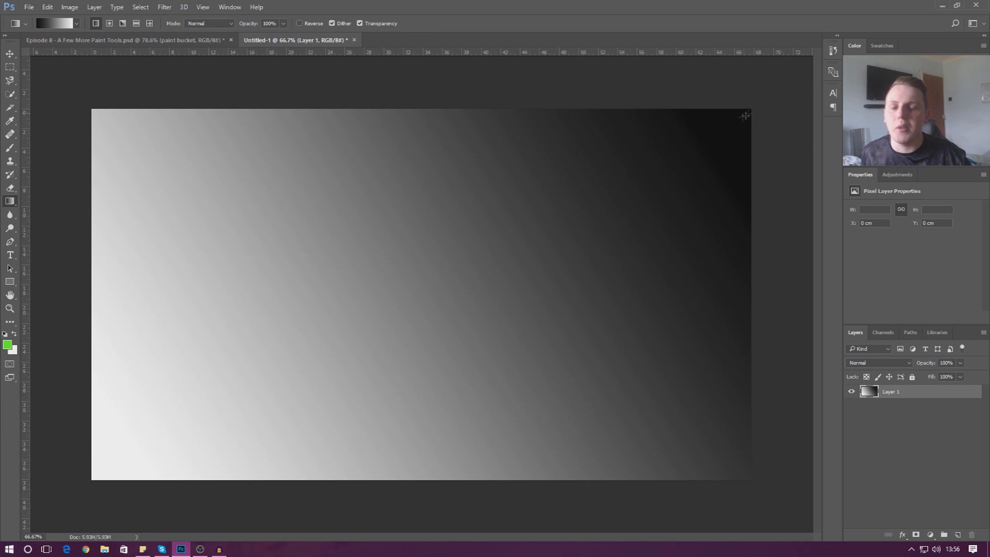
key(ctrl+z)
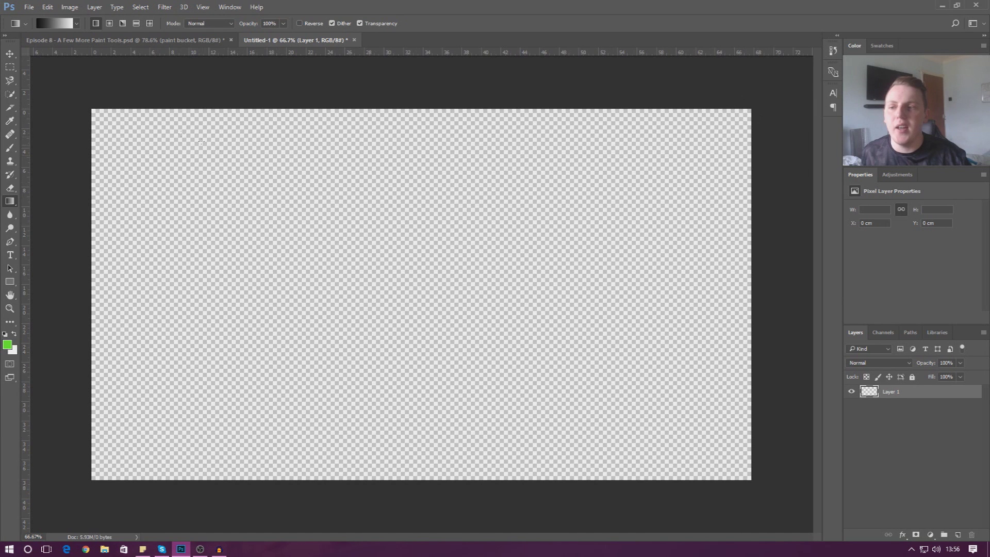
drag(102, 118, 740, 473)
key(ctrl+z)
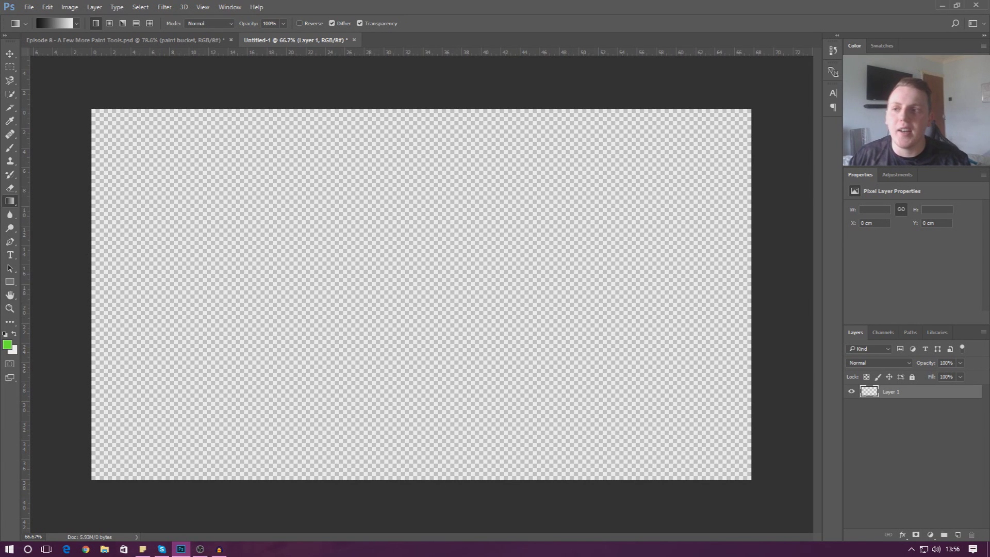
Step: Change the gradient's black color stop to dark gray 666666 and fill the layer vertically from the canvas's upper edge downward
click(59, 23)
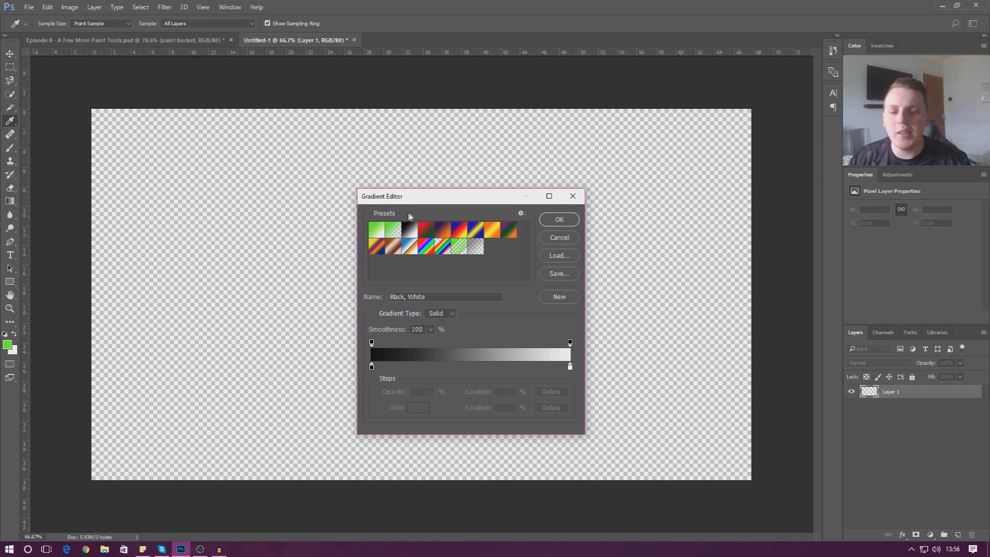
click(371, 368)
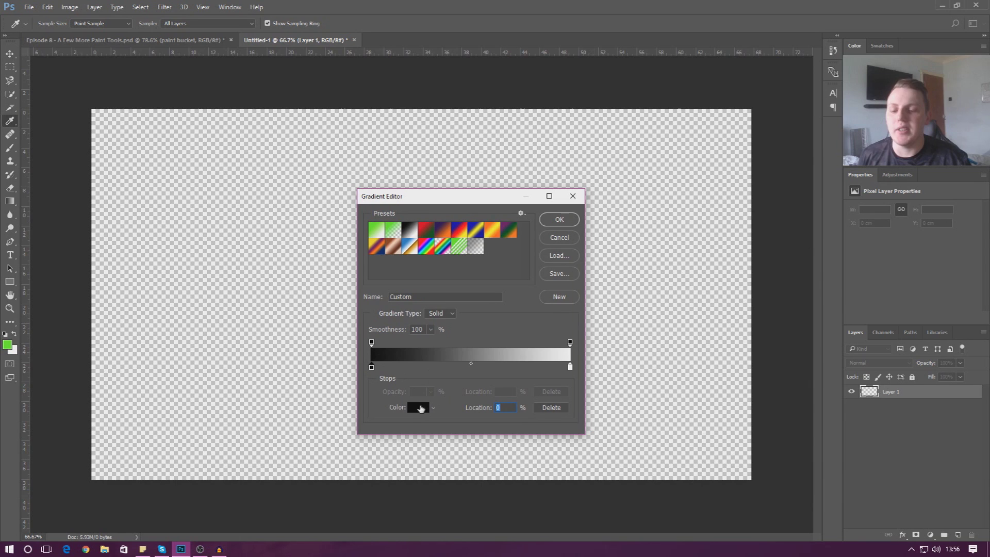
click(418, 408)
drag(359, 390, 303, 371)
click(548, 291)
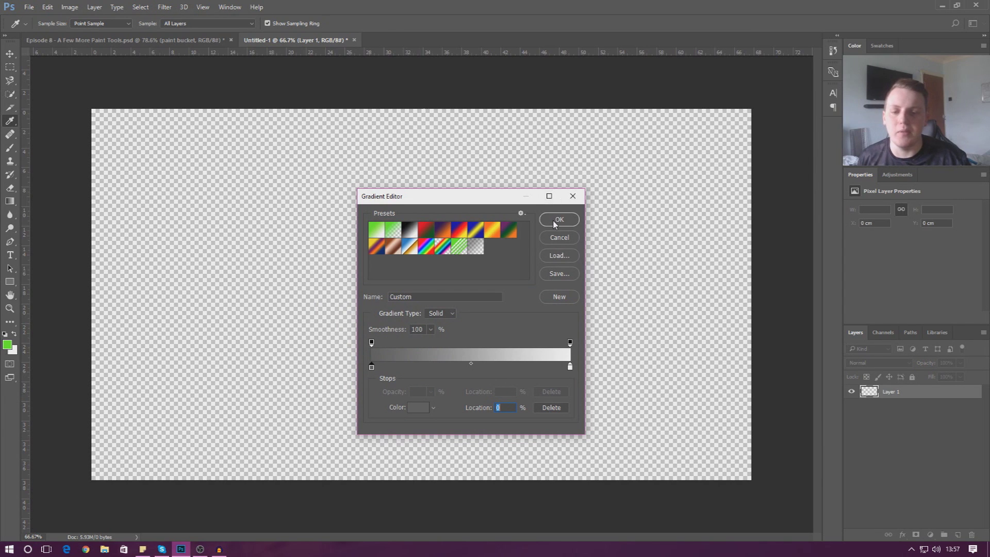
click(555, 223)
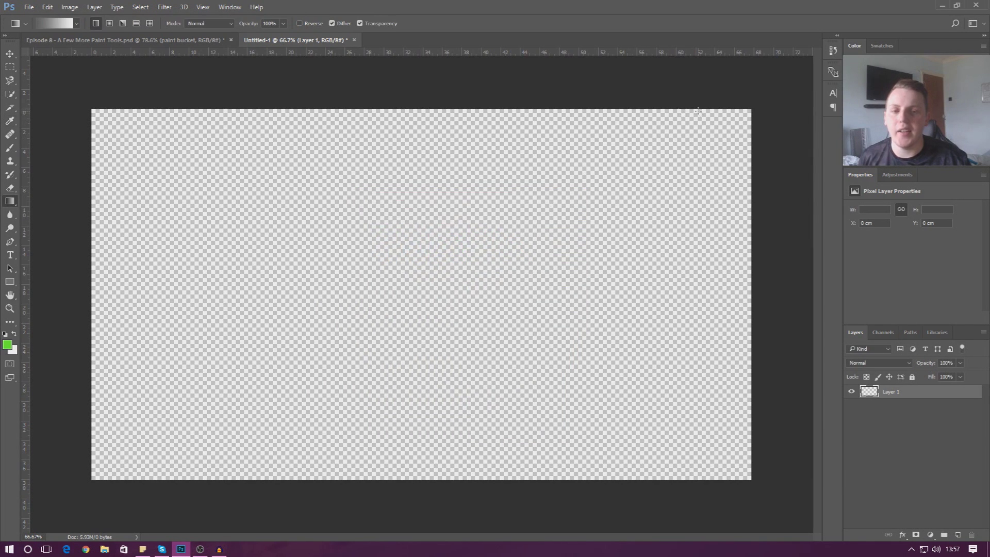
drag(405, 108, 402, 447)
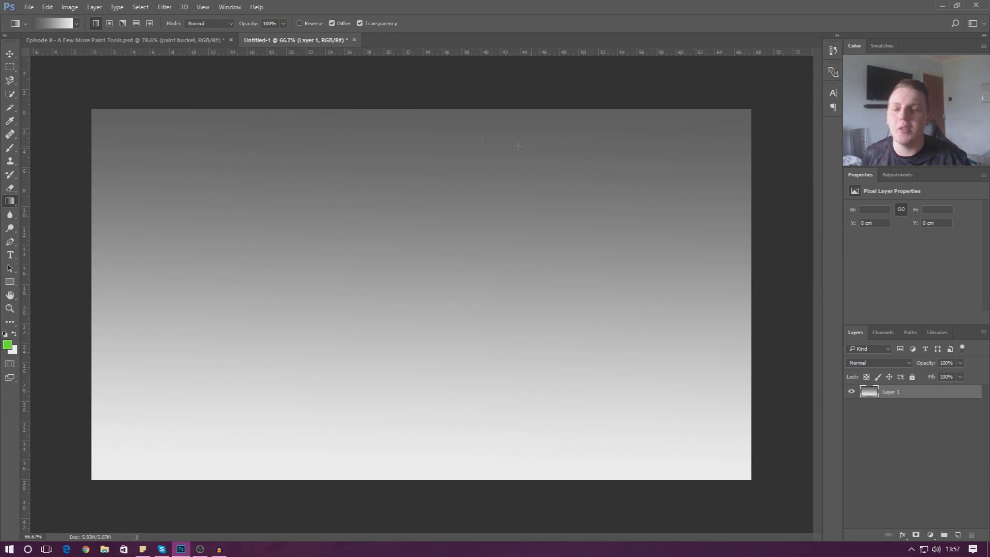
Step: Change the gradient's gray color stop to bright magenta and fill the layer with a diagonal magenta-to-white gradient
click(53, 28)
click(372, 367)
click(413, 408)
click(456, 320)
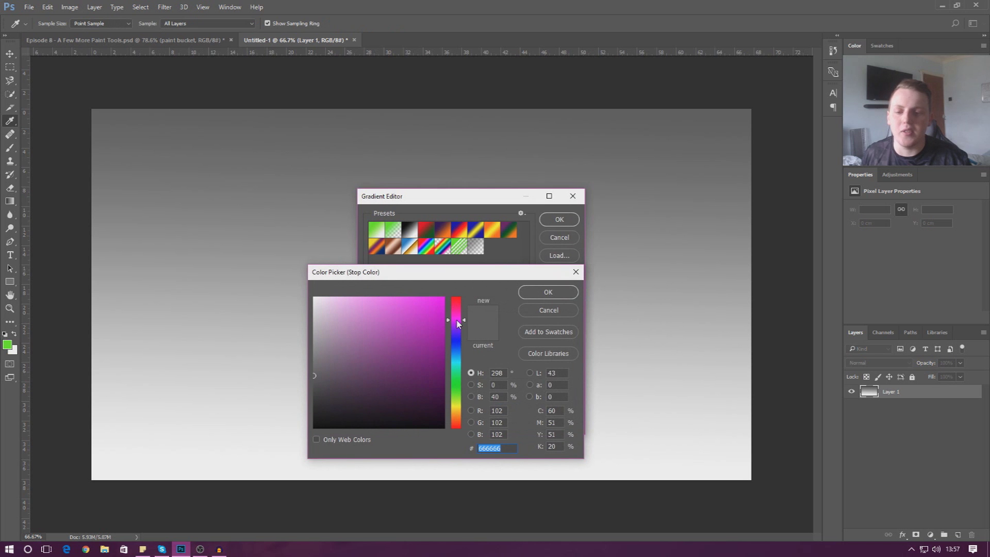
click(444, 299)
click(548, 292)
click(560, 219)
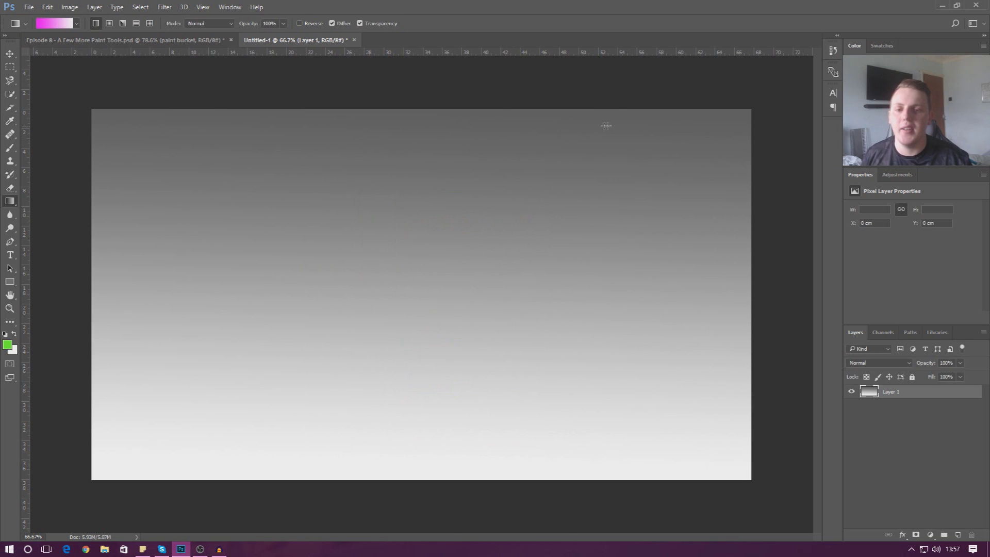
drag(144, 439, 487, 240)
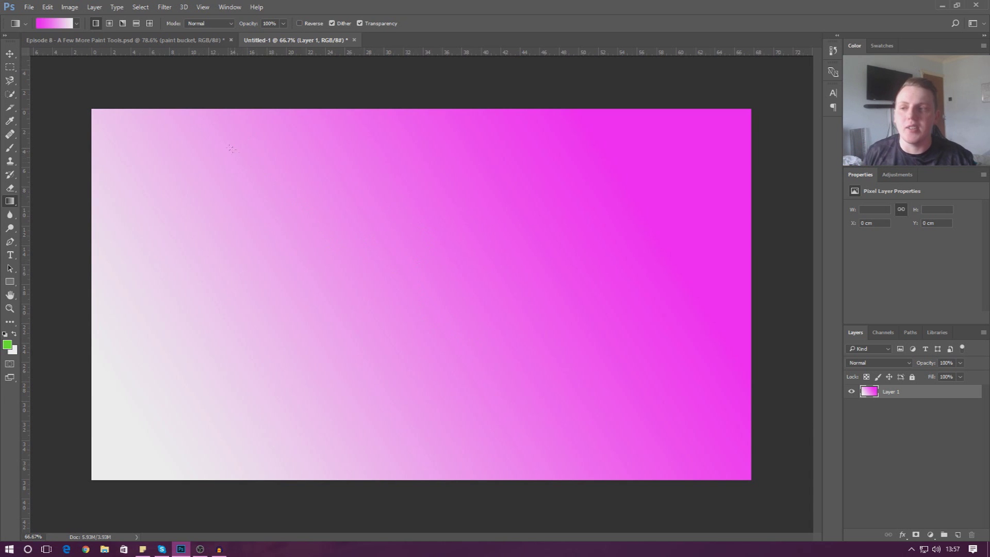
Step: Fill a rectangular selection in the canvas's left half with a diagonal Orange, Yellow, Orange preset gradient, and deselect it
click(10, 68)
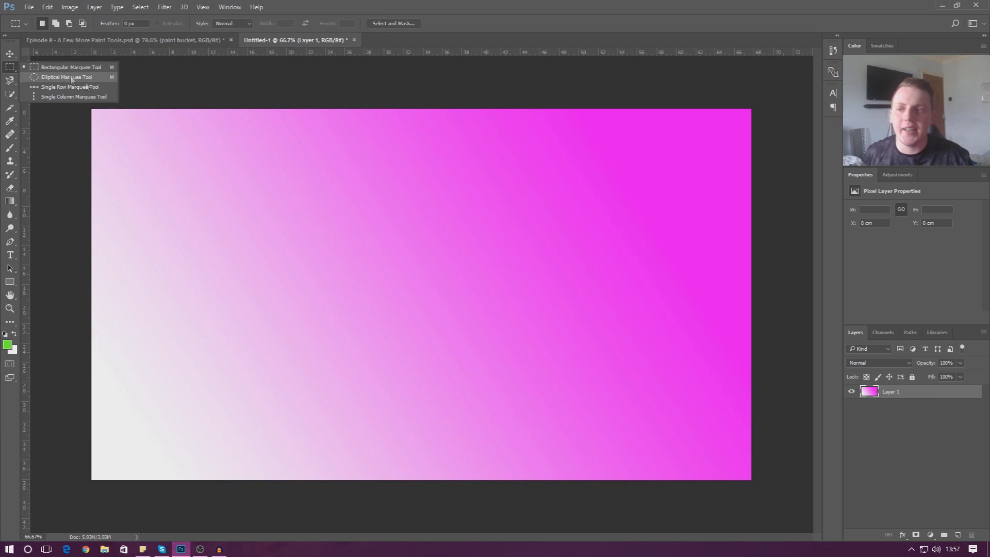
drag(150, 229, 381, 353)
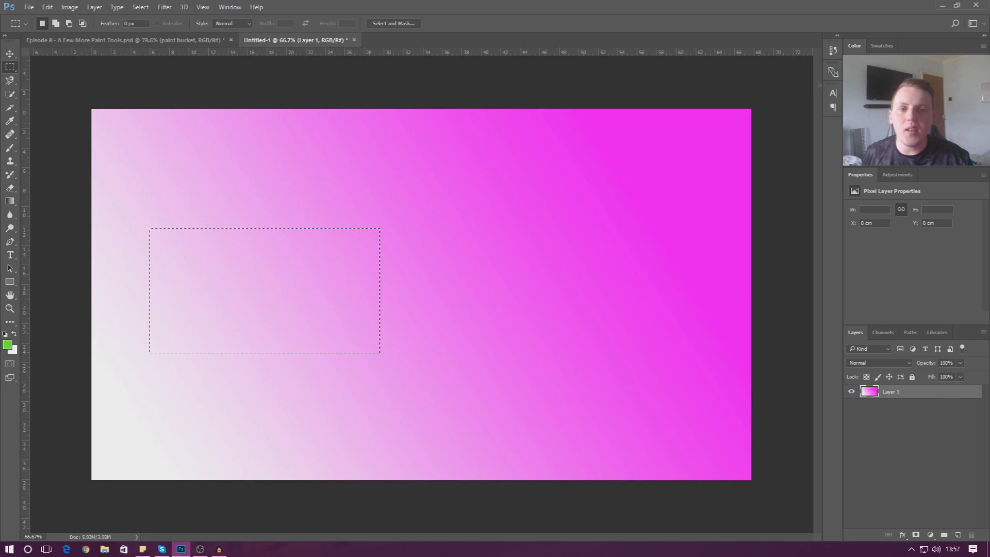
click(10, 201)
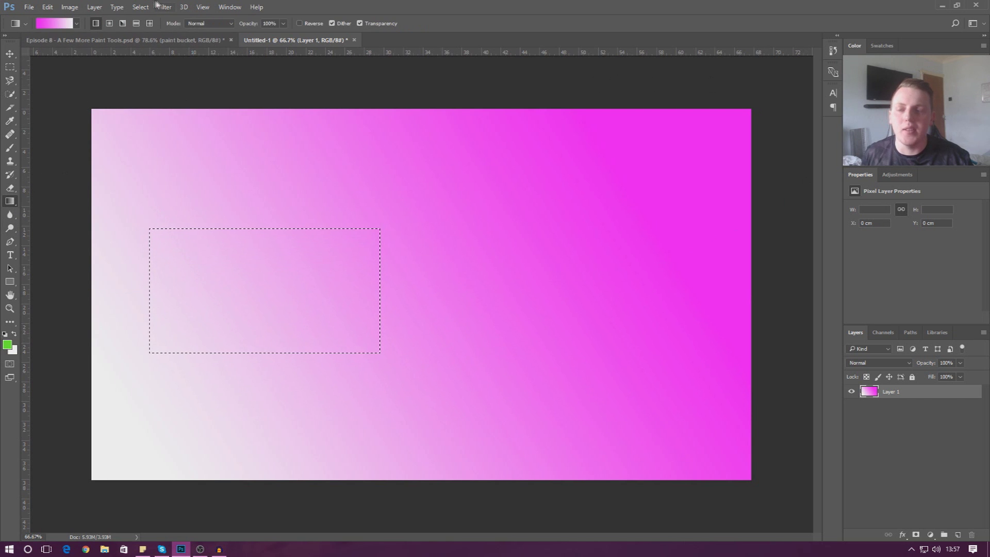
click(69, 23)
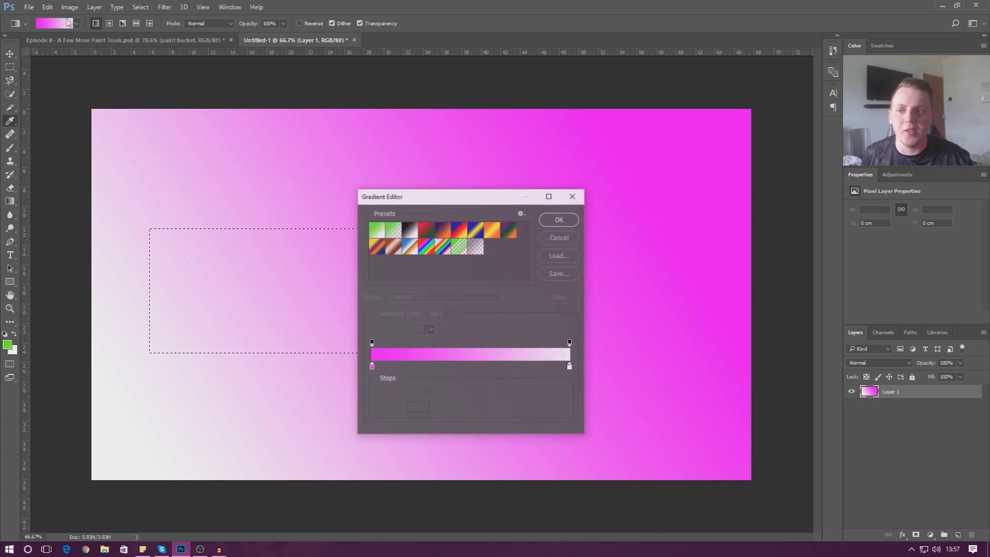
click(493, 231)
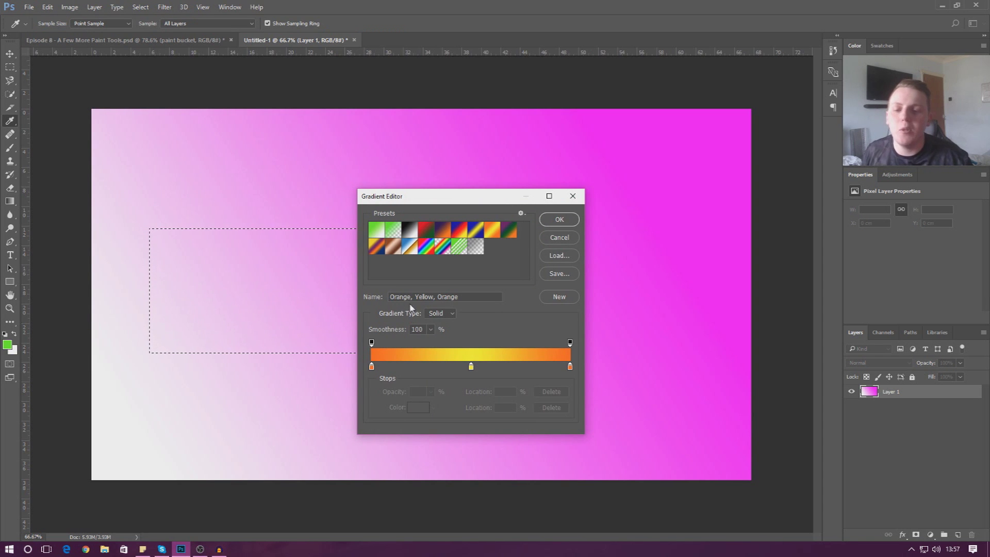
click(559, 219)
drag(353, 189, 217, 380)
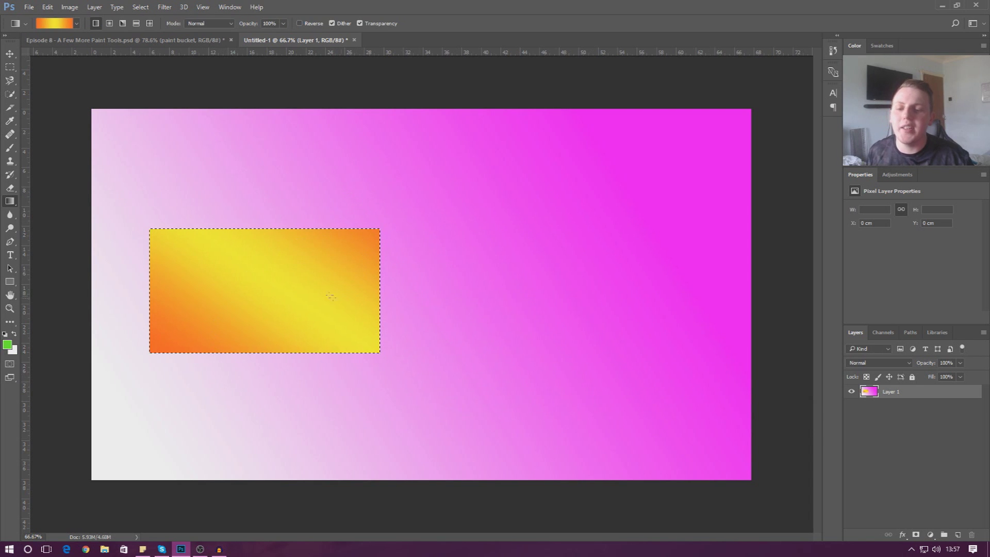
key(ctrl+d)
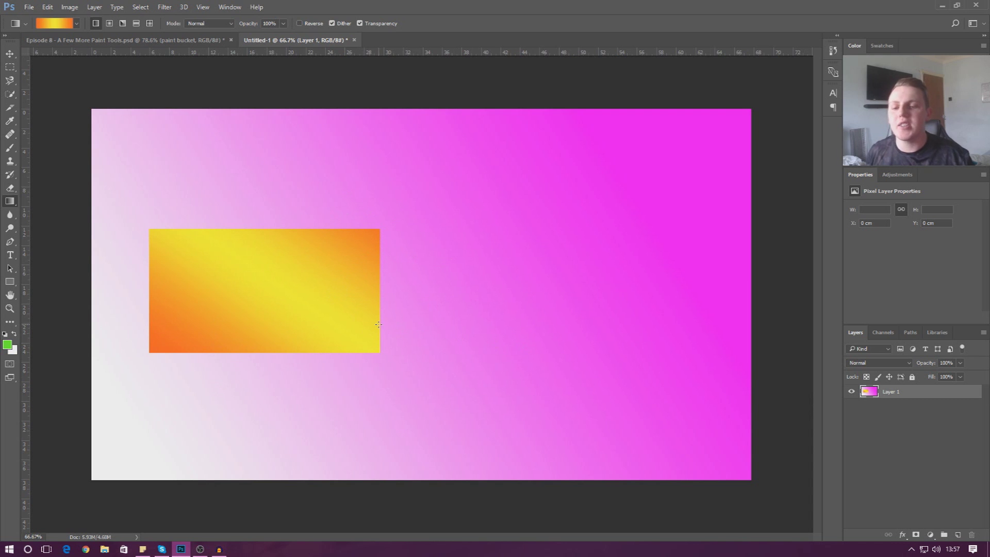
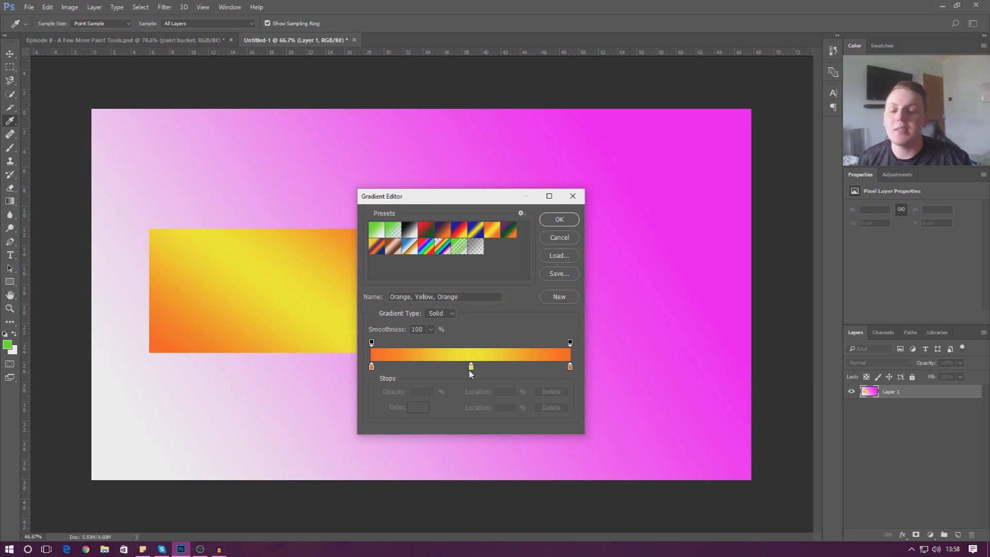
Step: Add a green color stop to the Orange, Yellow, Orange gradient, position it at 71%, and accept the custom gradient
click(504, 368)
drag(504, 367, 525, 368)
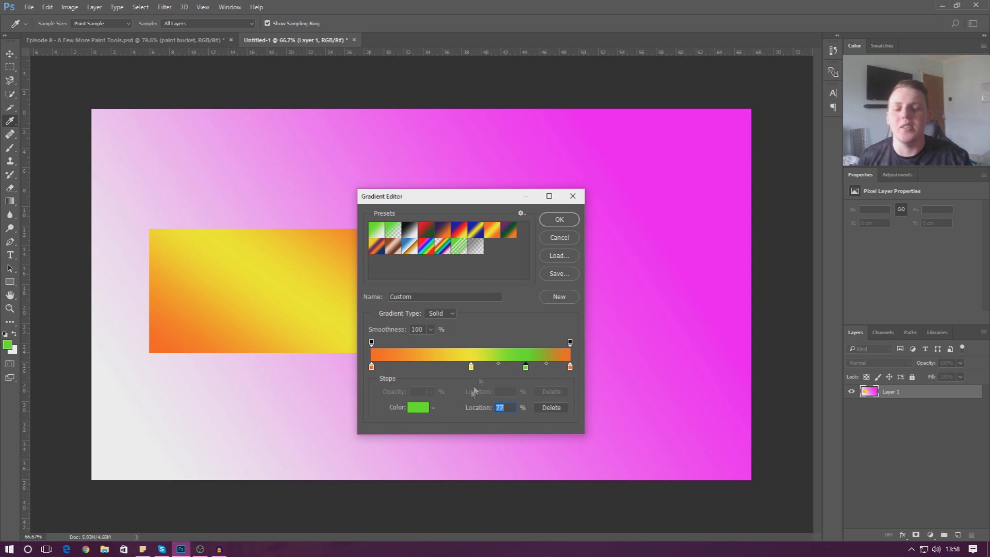
mouse_move(526, 369)
mouse_down()
mouse_move(504, 376)
mouse_move(539, 373)
mouse_move(508, 378)
mouse_move(512, 369)
mouse_up()
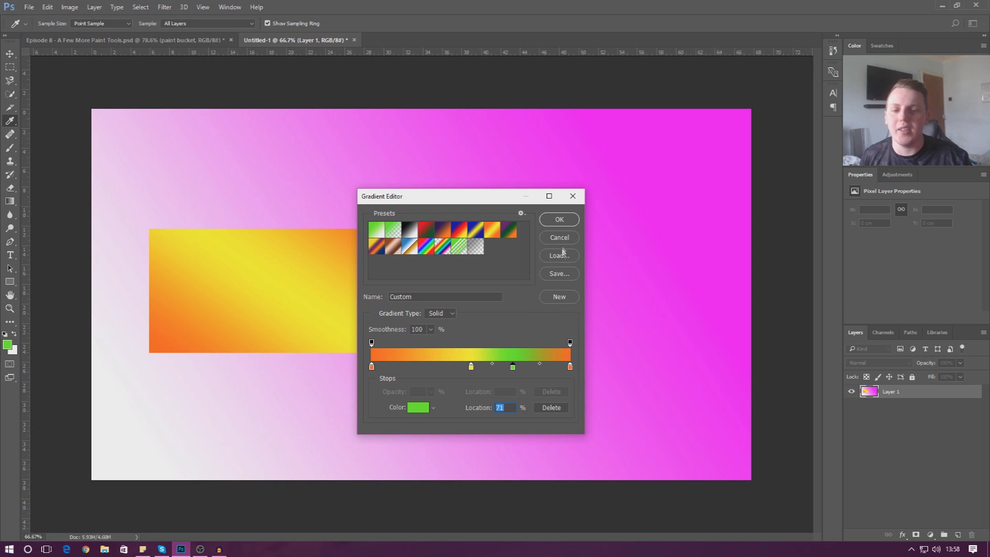
click(559, 219)
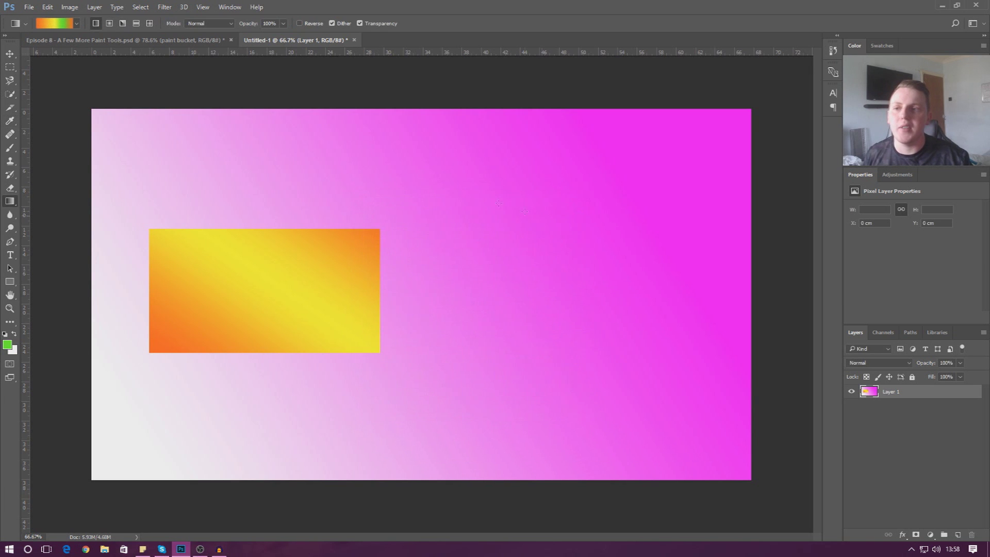
Step: Switch the gradient style to radial and redraw it several times from the canvas's upper center toward its lower-left corner, each time larger
click(109, 24)
drag(514, 185, 323, 420)
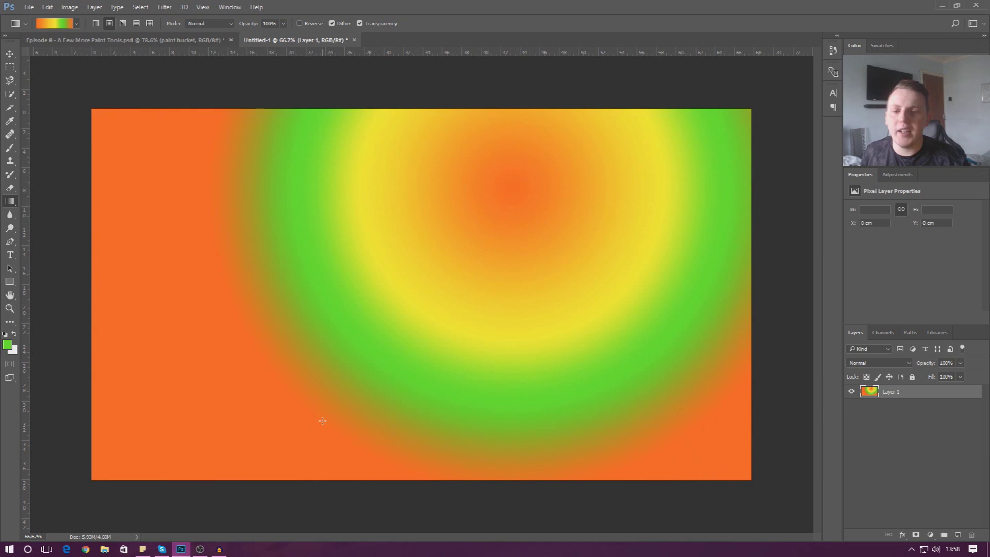
drag(531, 182, 274, 416)
drag(524, 216, 234, 430)
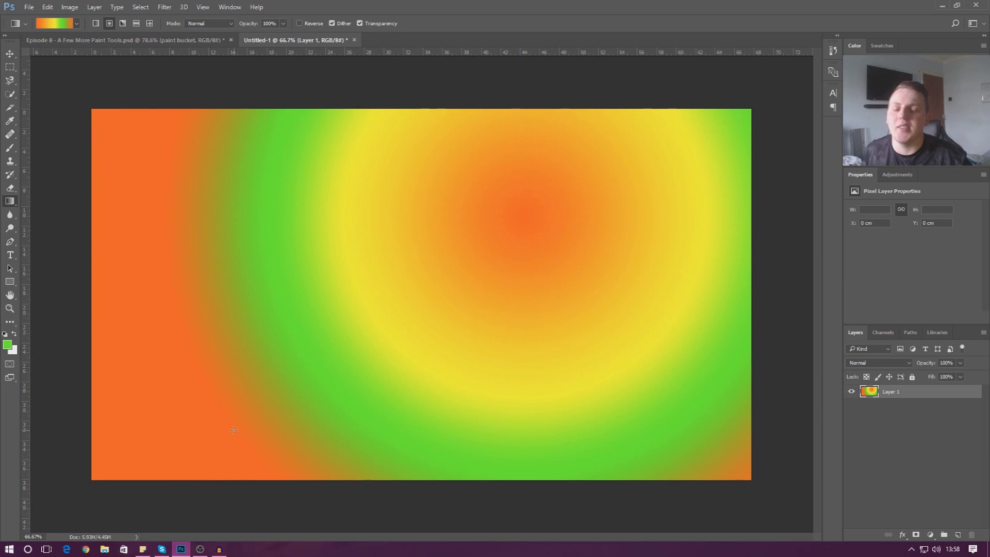
click(55, 24)
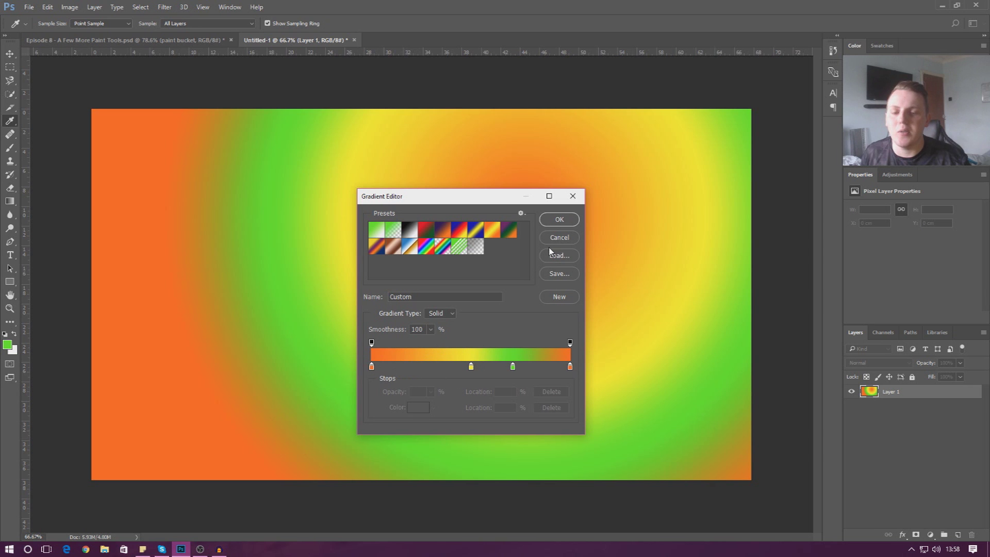
click(559, 220)
drag(526, 203, 188, 464)
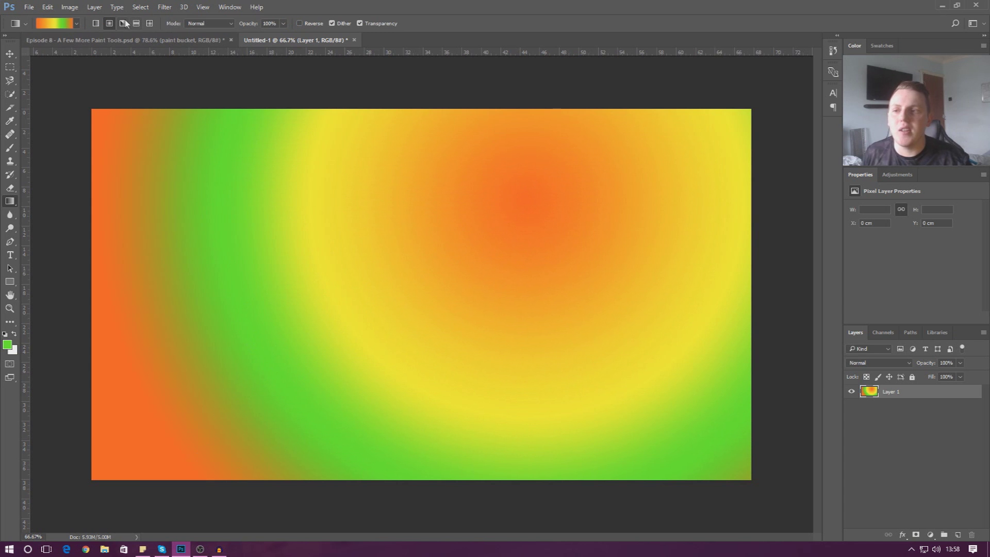